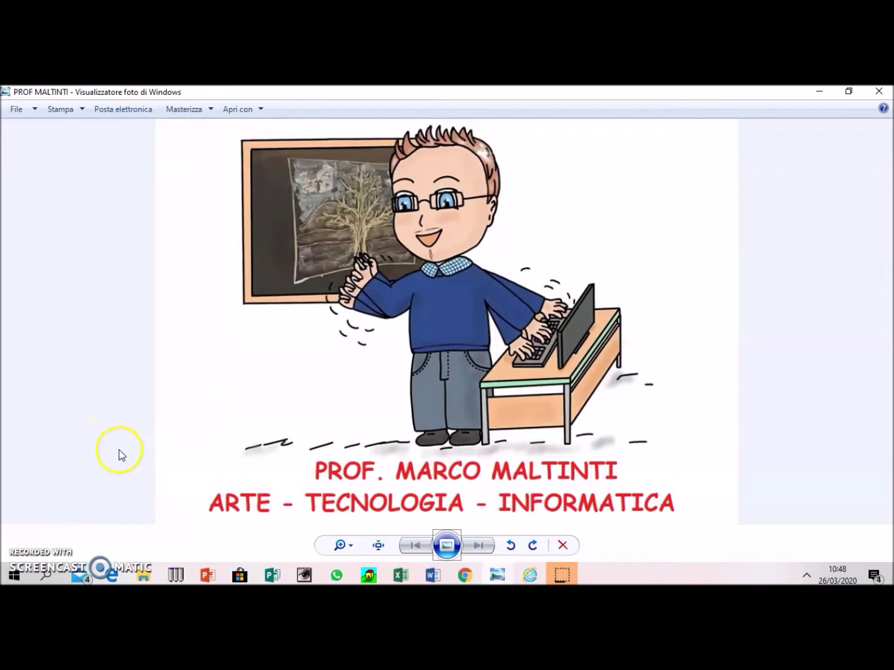
Launch Excel 2016 from the Start menu's app list and create a new blank workbook.
{"action": "left_click", "coordinate": [15, 579]}
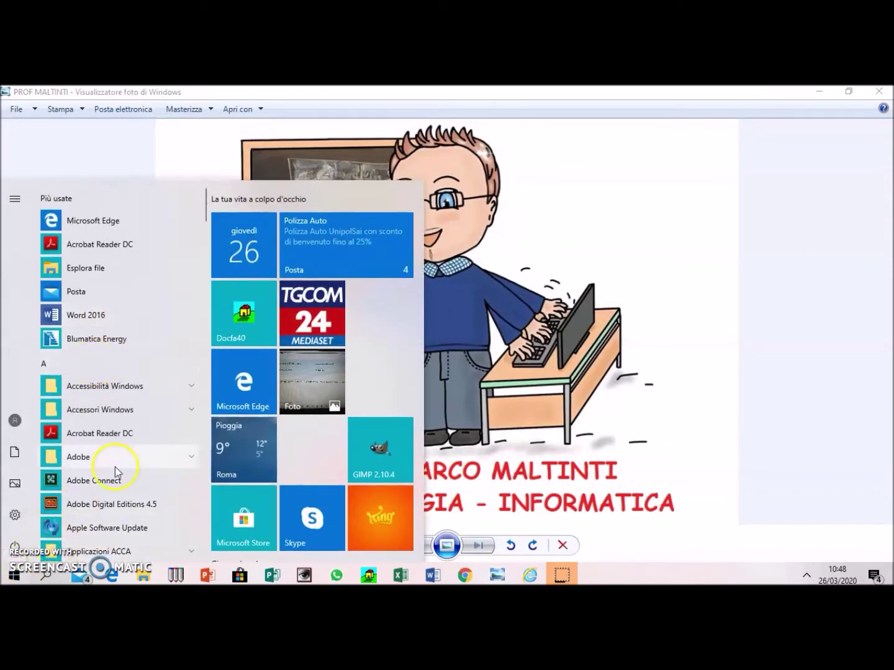
{"action": "scroll", "coordinate": [115, 394], "scroll_direction": "down", "scroll_amount": 1}
{"action": "scroll", "coordinate": [114, 394], "scroll_direction": "down", "scroll_amount": 2}
{"action": "scroll", "coordinate": [111, 387], "scroll_direction": "down", "scroll_amount": 2}
{"action": "scroll", "coordinate": [111, 387], "scroll_direction": "down", "scroll_amount": 1}
{"action": "scroll", "coordinate": [111, 387], "scroll_direction": "down", "scroll_amount": 2}
{"action": "scroll", "coordinate": [111, 387], "scroll_direction": "down", "scroll_amount": 2}
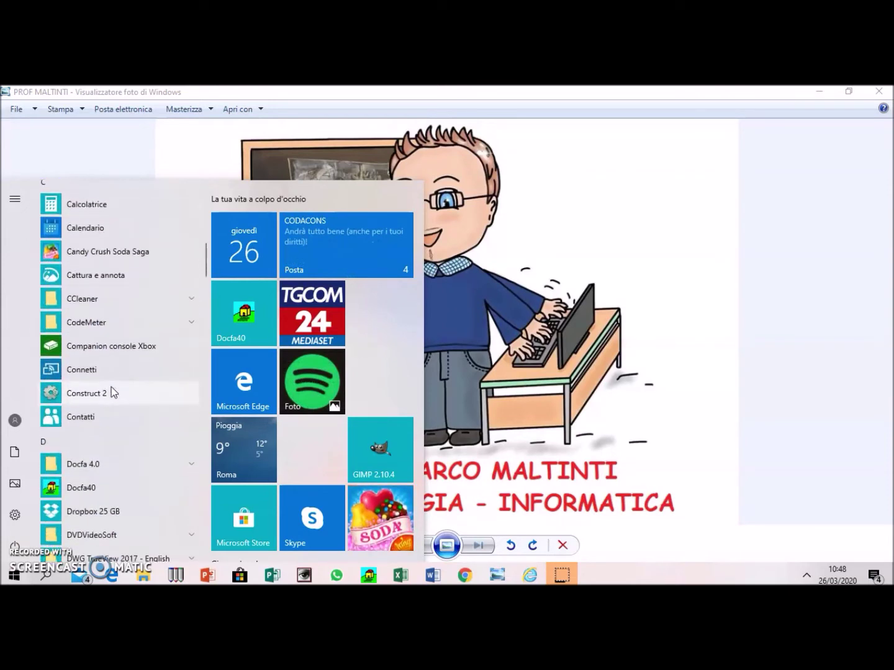
{"action": "scroll", "coordinate": [111, 386], "scroll_direction": "down", "scroll_amount": 2}
{"action": "scroll", "coordinate": [111, 386], "scroll_direction": "down", "scroll_amount": 2}
{"action": "scroll", "coordinate": [111, 387], "scroll_direction": "down", "scroll_amount": 3}
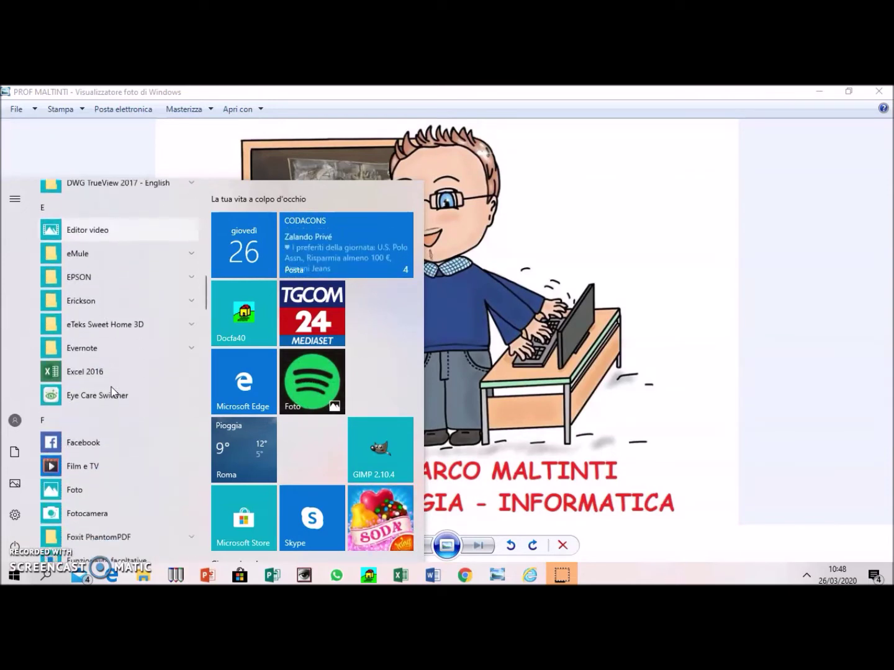
{"action": "left_click", "coordinate": [88, 348]}
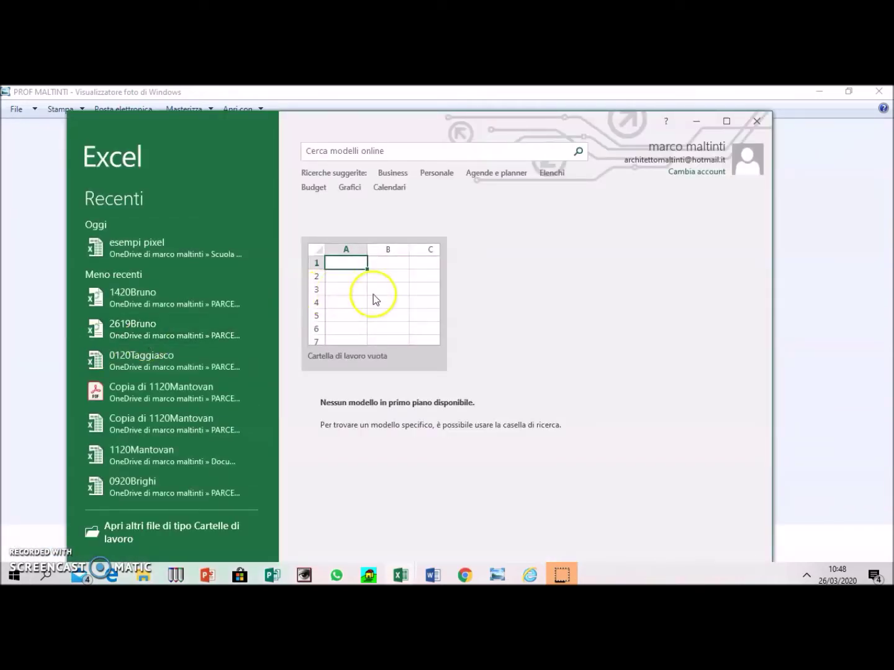
{"action": "left_click", "coordinate": [373, 294]}
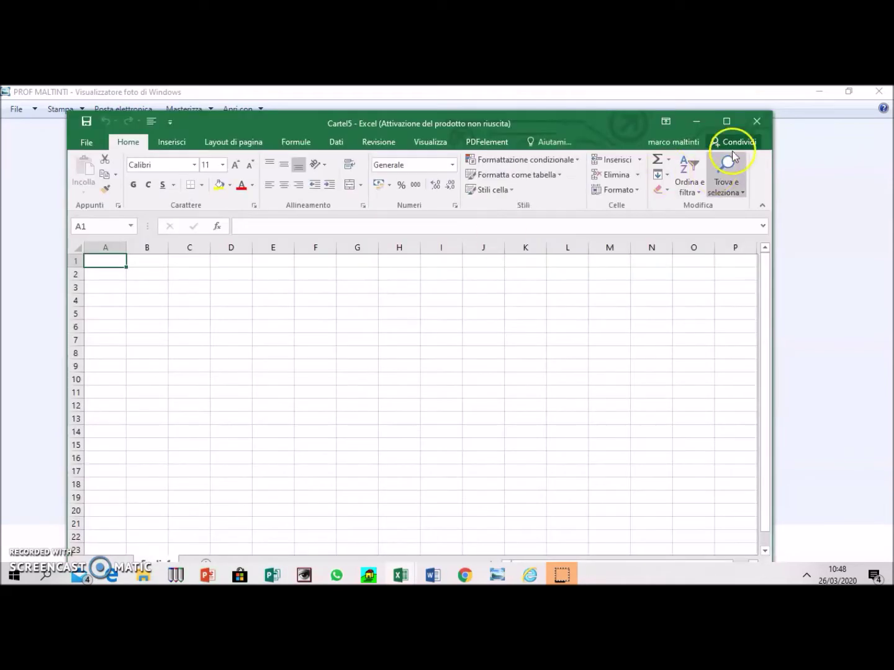
Maximize the Excel window and select every cell of the worksheet.
{"action": "left_click", "coordinate": [727, 121]}
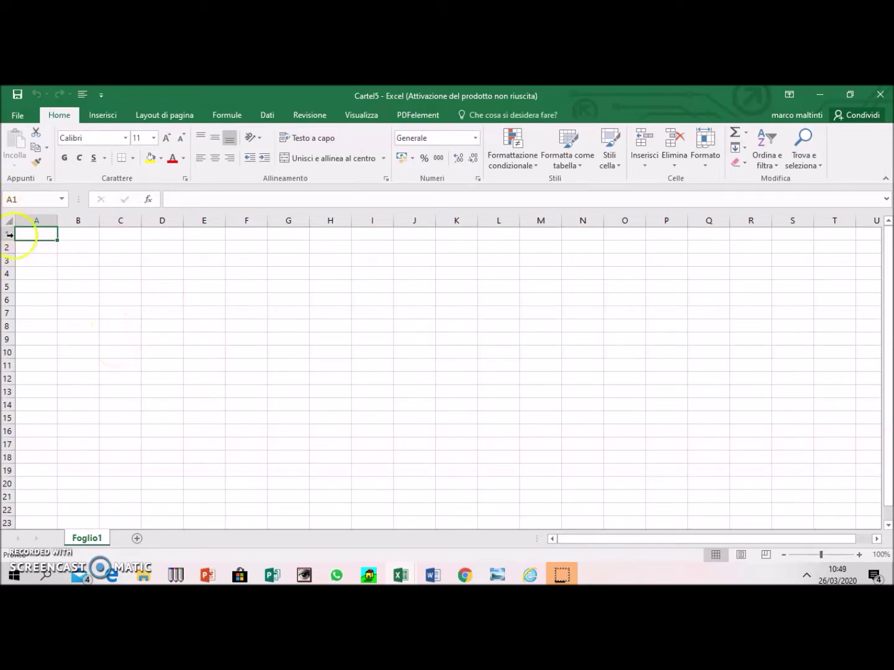
{"action": "left_click", "coordinate": [7, 220]}
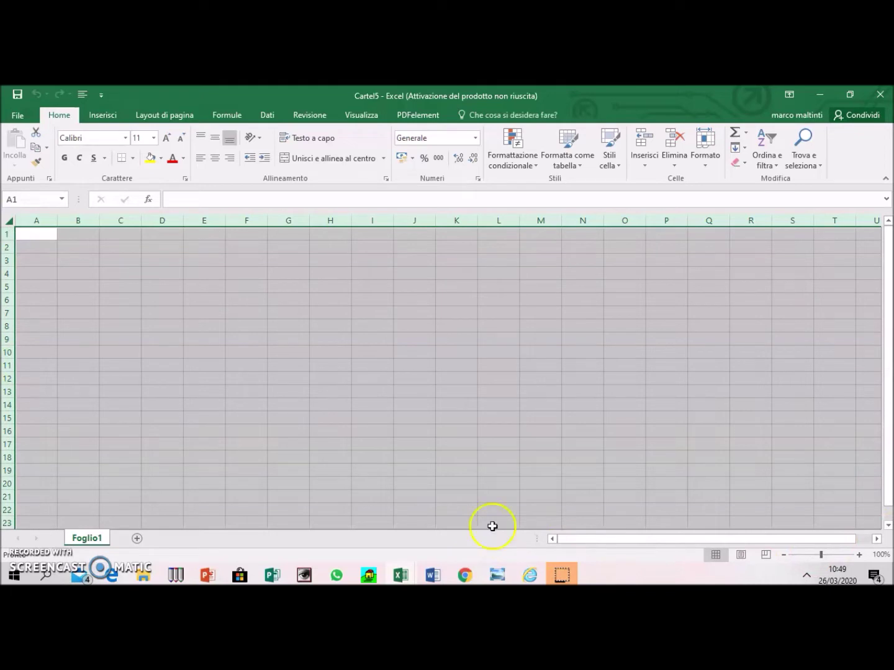
Set the column width of the whole sheet to 2,3 via Home > Formato, then deselect.
{"action": "left_click", "coordinate": [708, 162]}
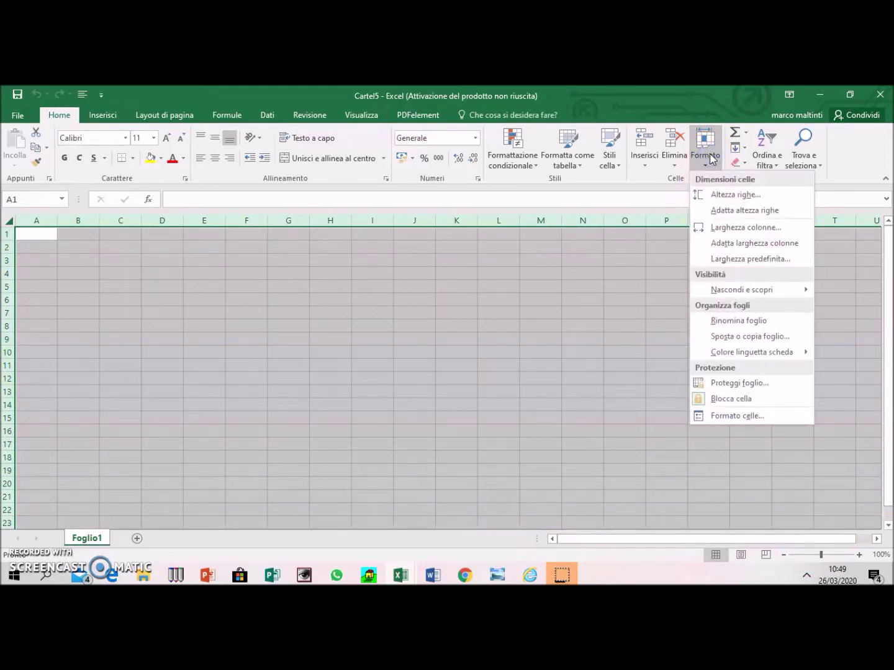
{"action": "left_click", "coordinate": [735, 229]}
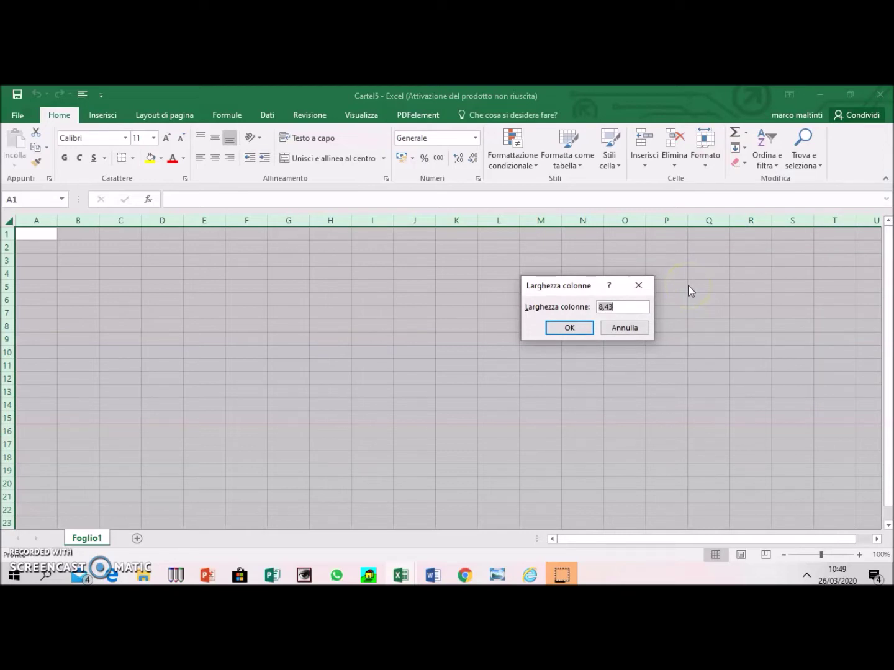
{"action": "type", "text": "2,3"}
{"action": "left_click", "coordinate": [593, 330]}
{"action": "left_click", "coordinate": [573, 325]}
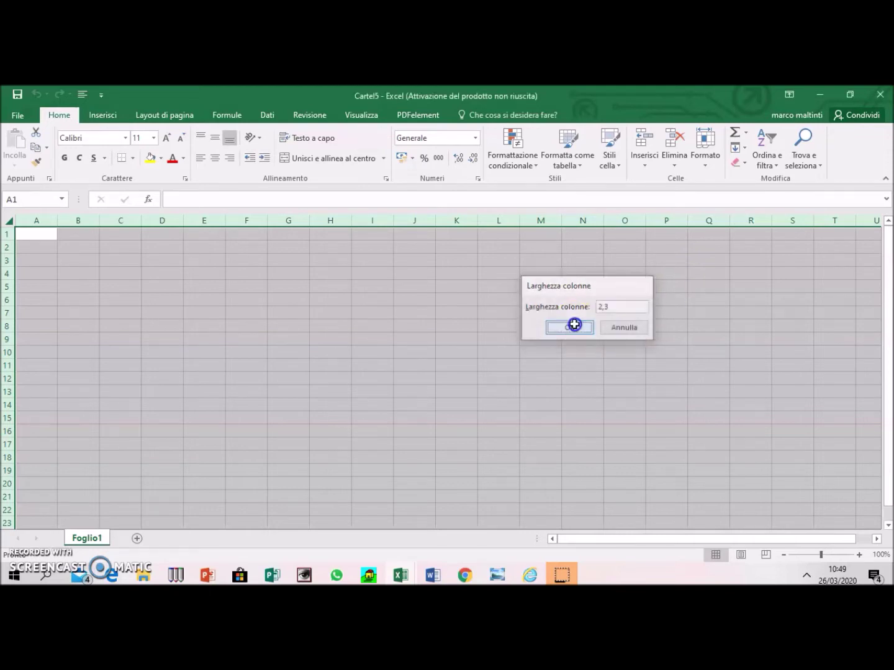
{"action": "left_click", "coordinate": [500, 342]}
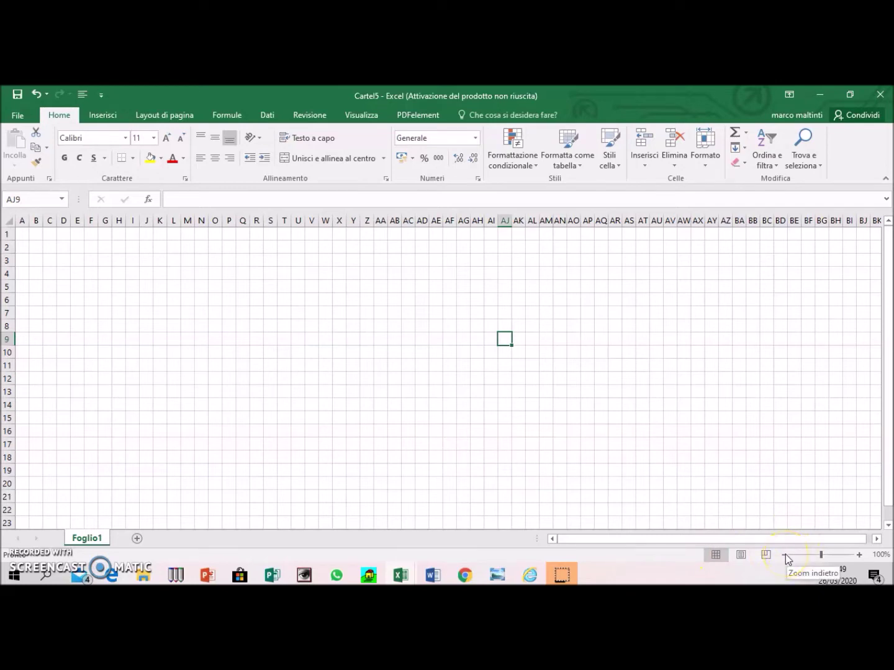
Adjust the sheet zoom to 110% and select cell K4.
{"action": "left_click", "coordinate": [784, 555]}
{"action": "left_click", "coordinate": [785, 554]}
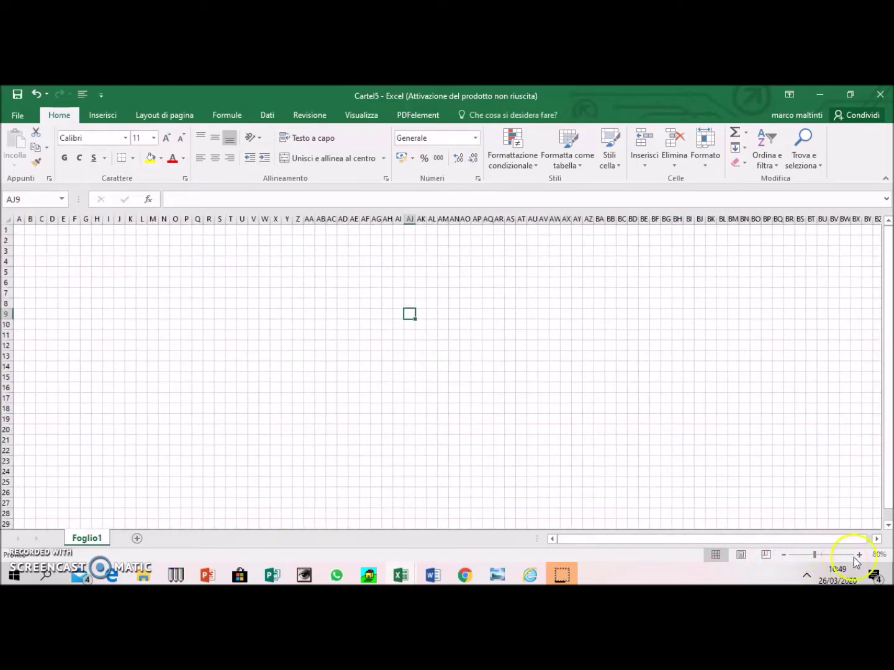
{"action": "left_click", "coordinate": [860, 554]}
{"action": "left_click", "coordinate": [860, 554]}
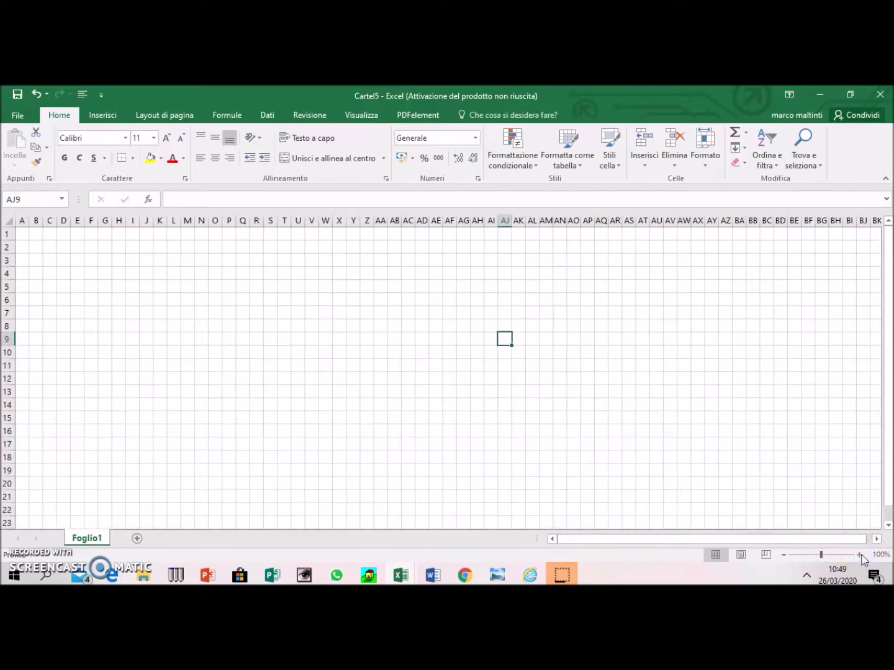
{"action": "left_click", "coordinate": [861, 554]}
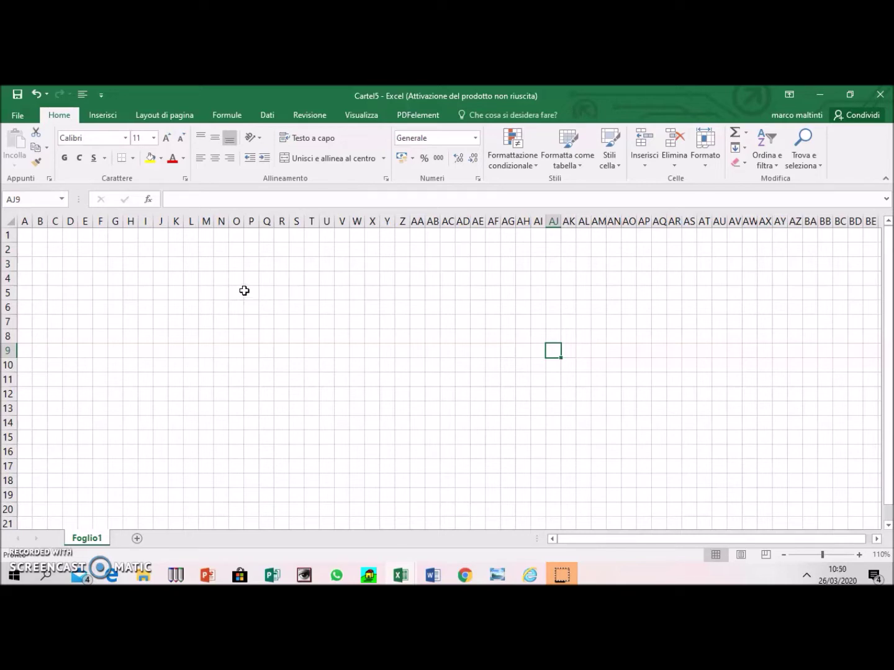
{"action": "left_click", "coordinate": [177, 278]}
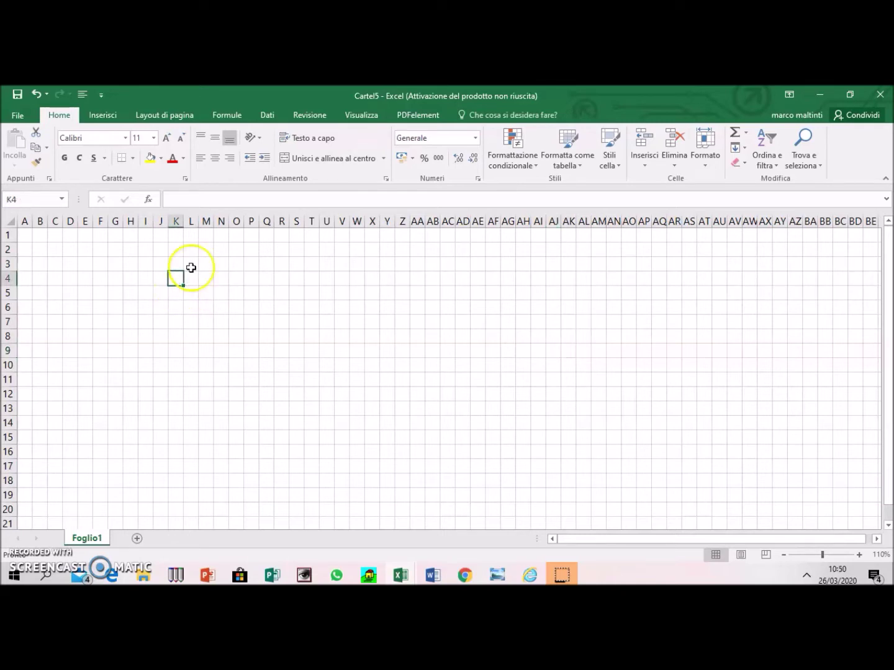
{"action": "left_click", "coordinate": [161, 160]}
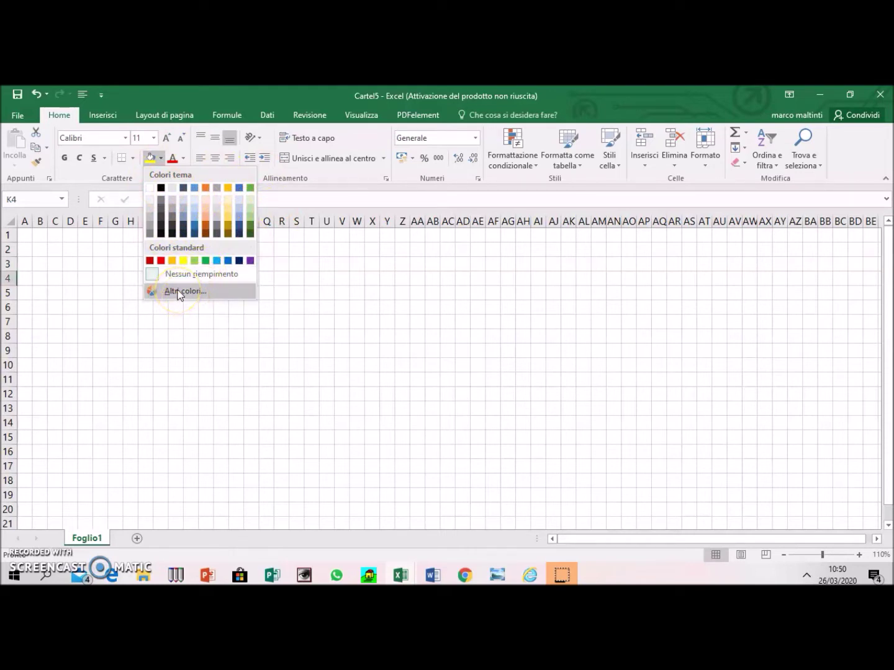
{"action": "left_click", "coordinate": [179, 291]}
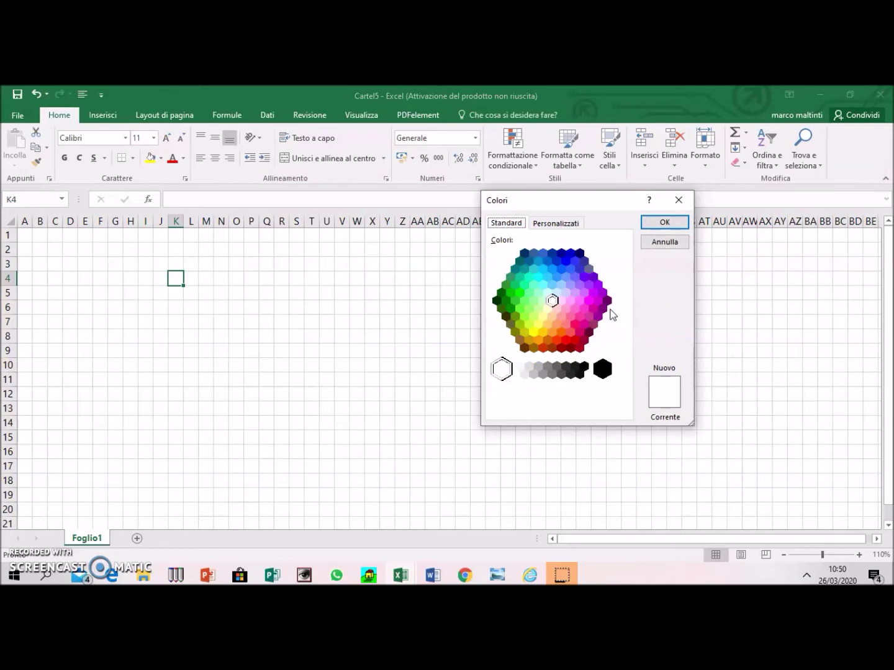
{"action": "left_click", "coordinate": [555, 223]}
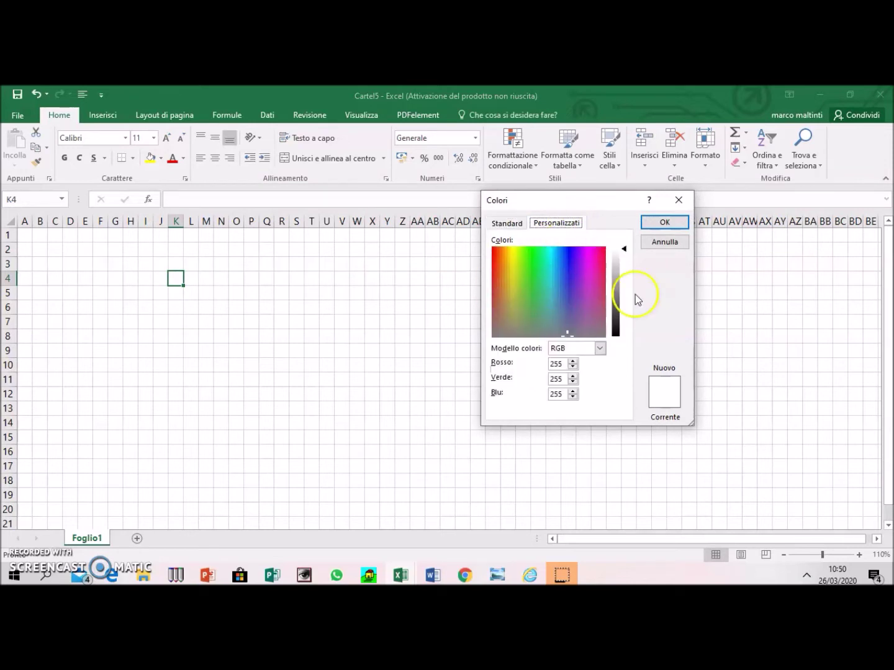
{"action": "left_click", "coordinate": [511, 225]}
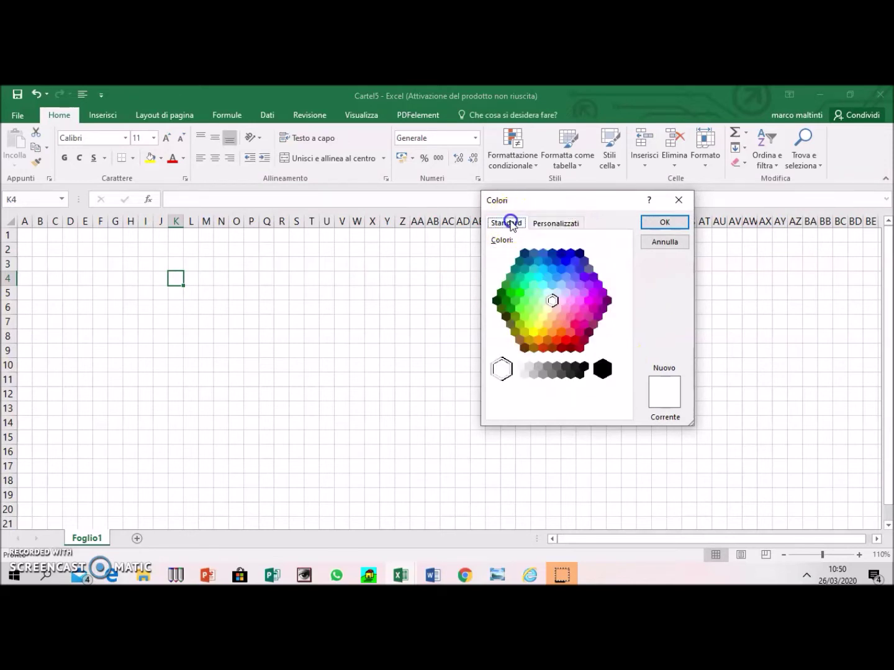
{"action": "left_click", "coordinate": [673, 224]}
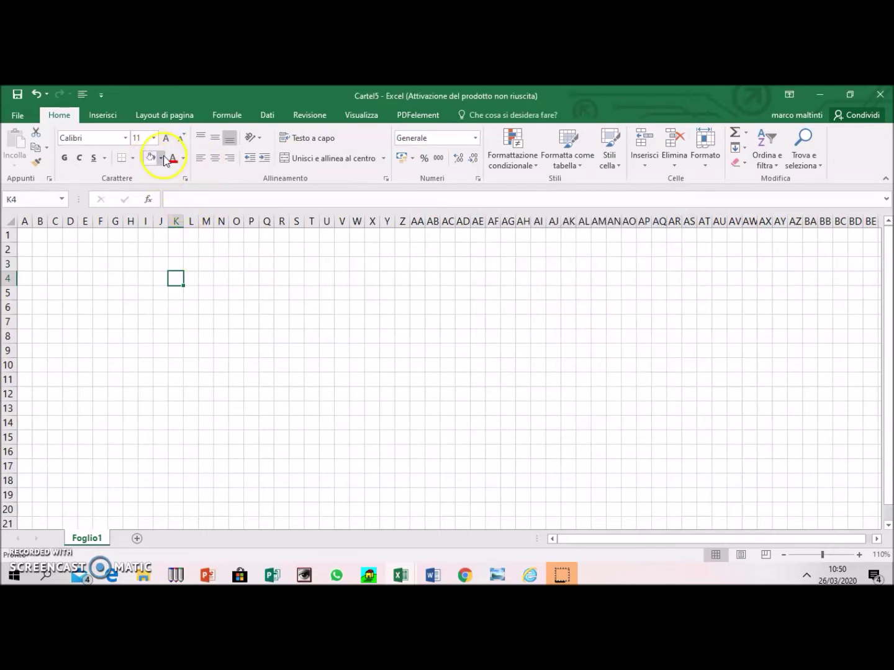
{"action": "left_click", "coordinate": [161, 157]}
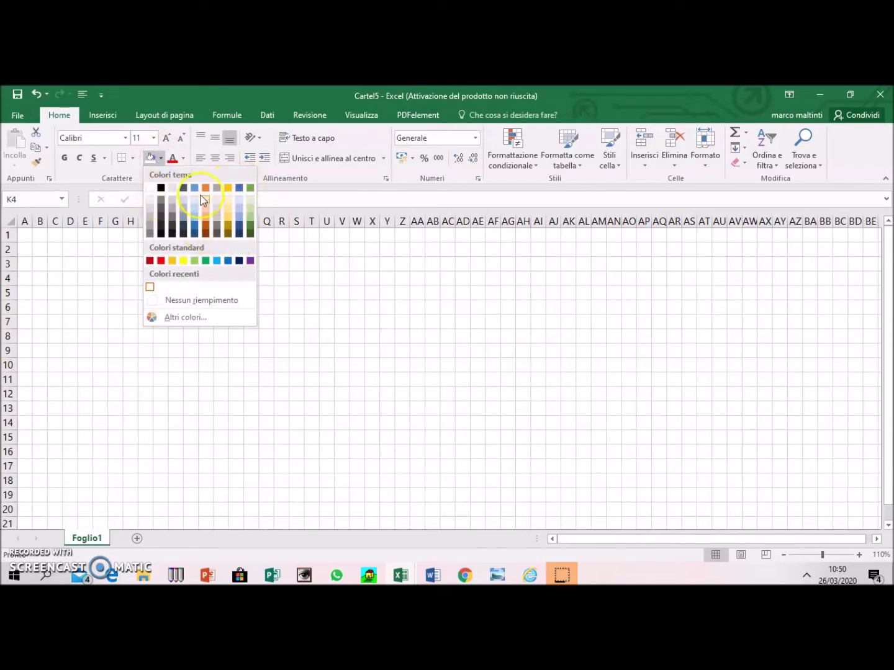
{"action": "left_click", "coordinate": [161, 159]}
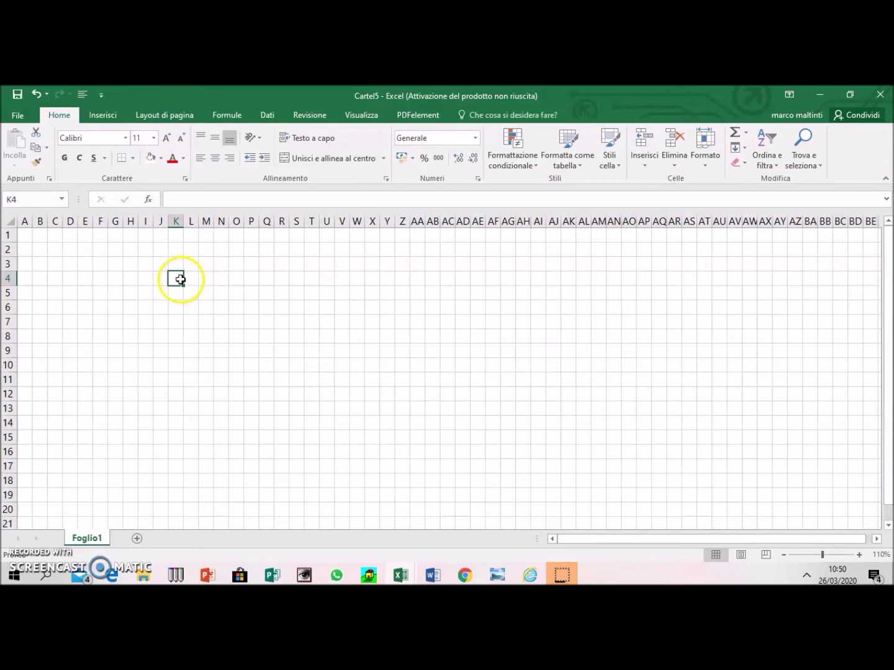
{"action": "left_click", "coordinate": [161, 160]}
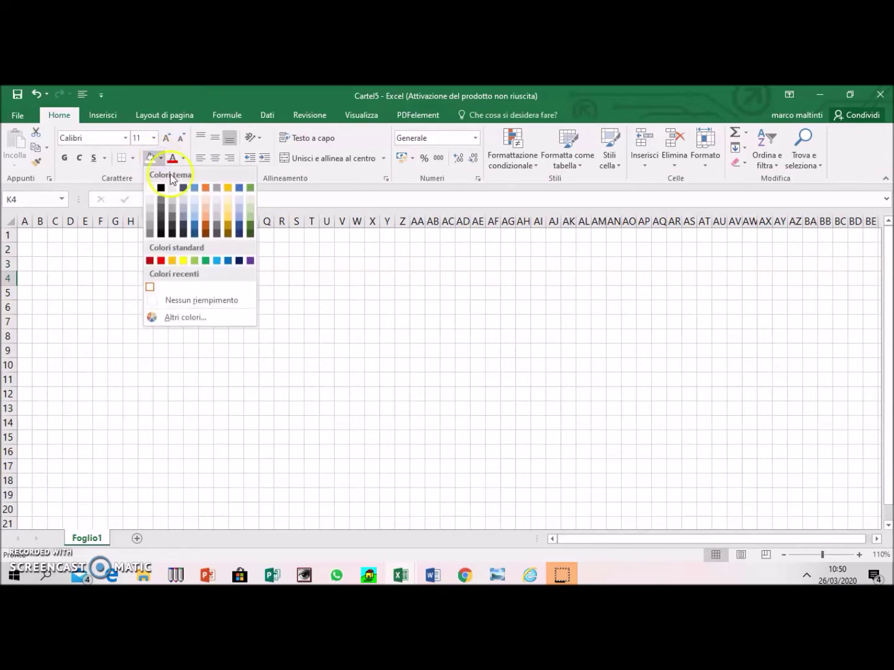
{"action": "left_click", "coordinate": [184, 261]}
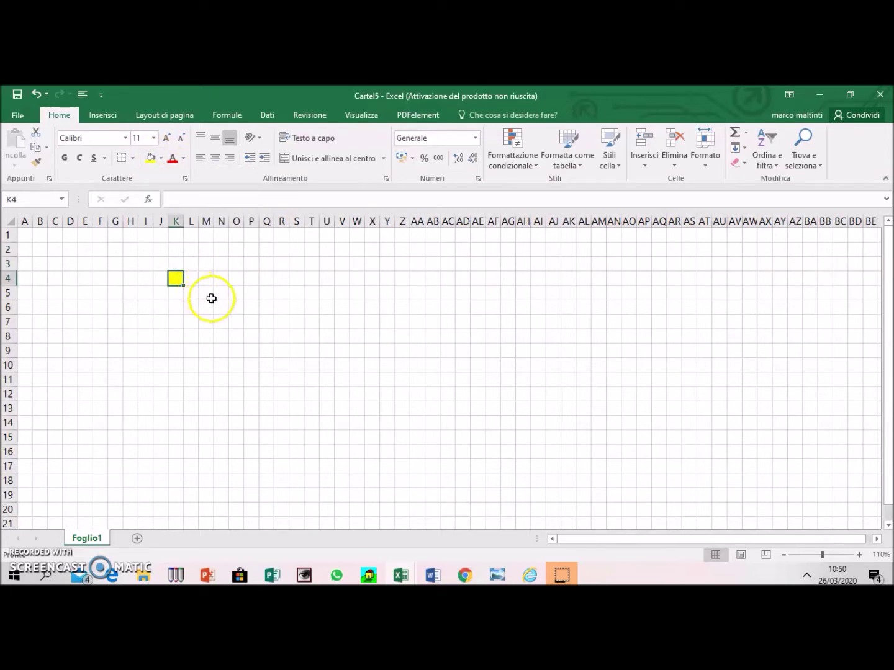
{"action": "left_click", "coordinate": [219, 299]}
{"action": "left_click", "coordinate": [160, 159]}
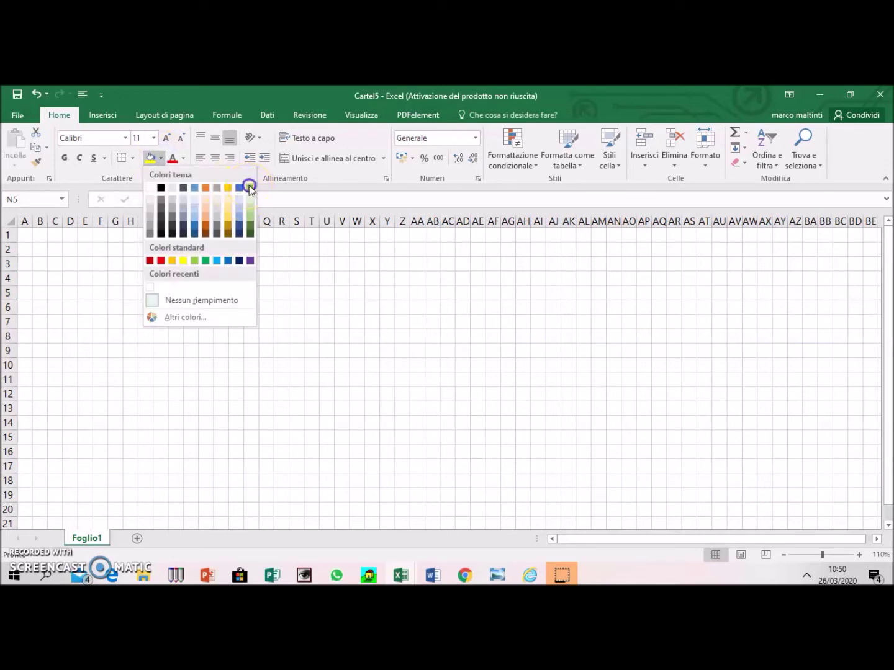
{"action": "left_click", "coordinate": [250, 187]}
{"action": "left_click", "coordinate": [300, 363]}
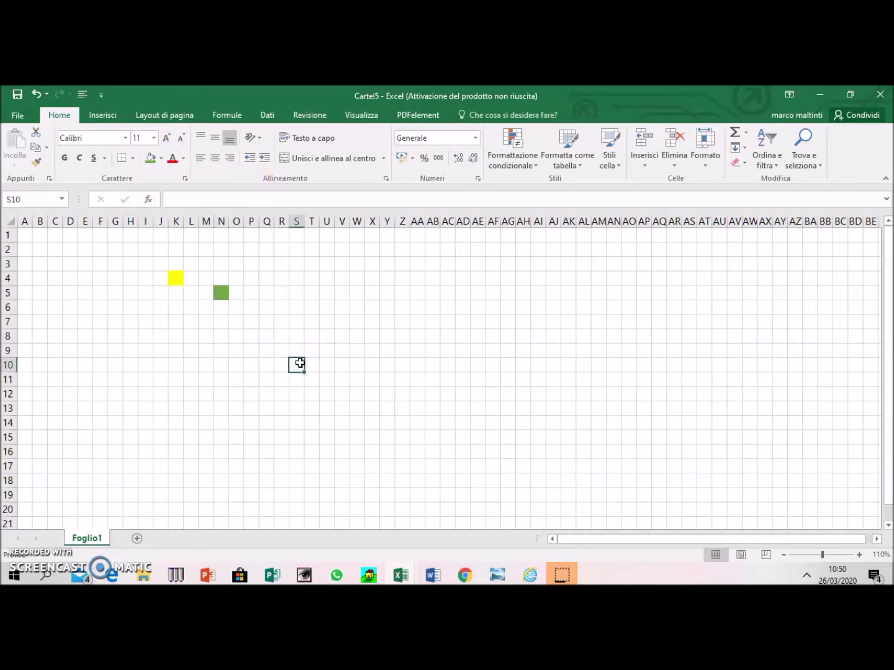
{"action": "key", "text": "ctrl+z"}
{"action": "key", "text": "ctrl+z"}
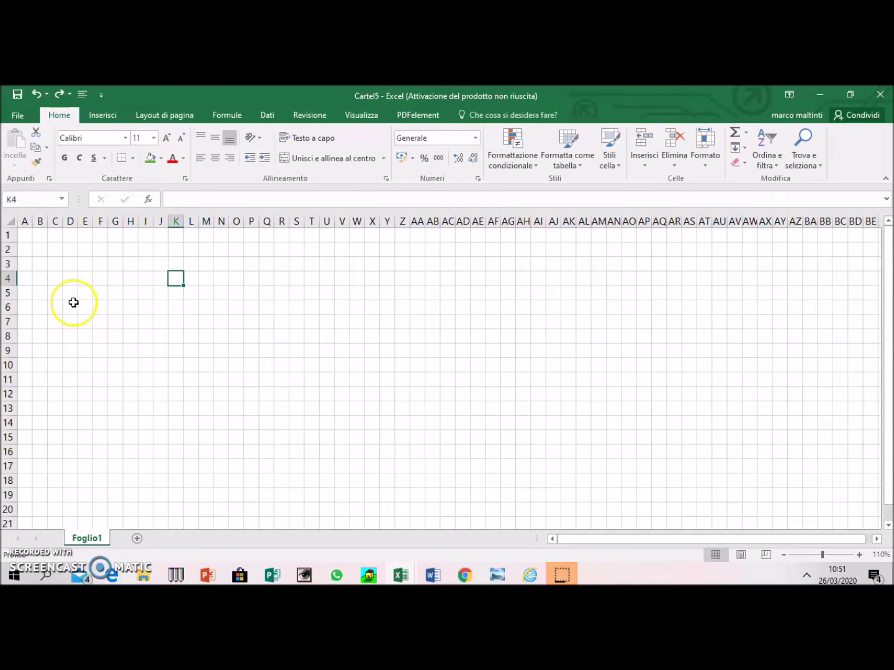
Fill E4:I4 and then D5:J5 with yellow from the Fill Color palette.
{"action": "left_click", "coordinate": [86, 280]}
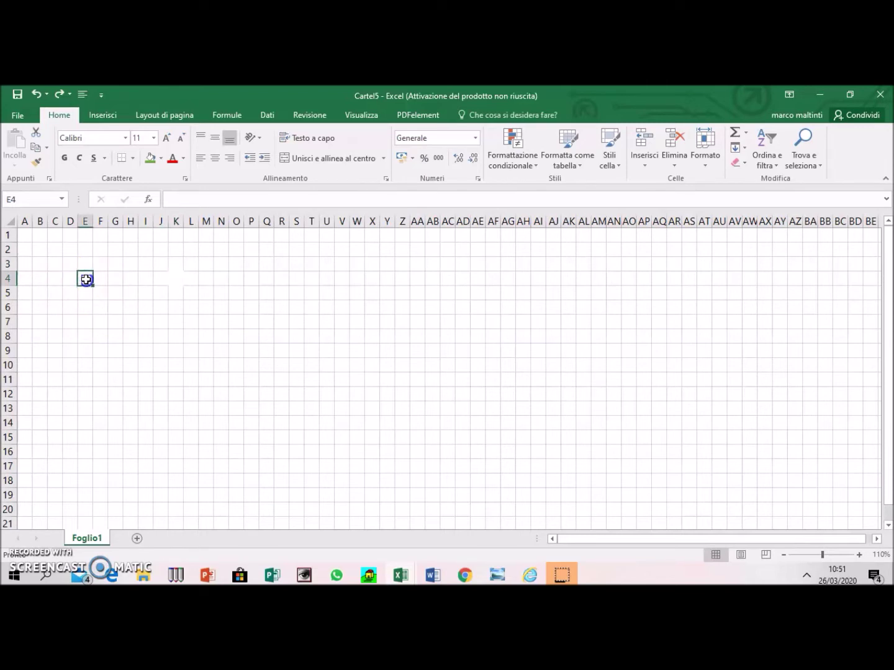
{"action": "left_click_drag", "start_coordinate": [86, 279], "coordinate": [150, 277]}
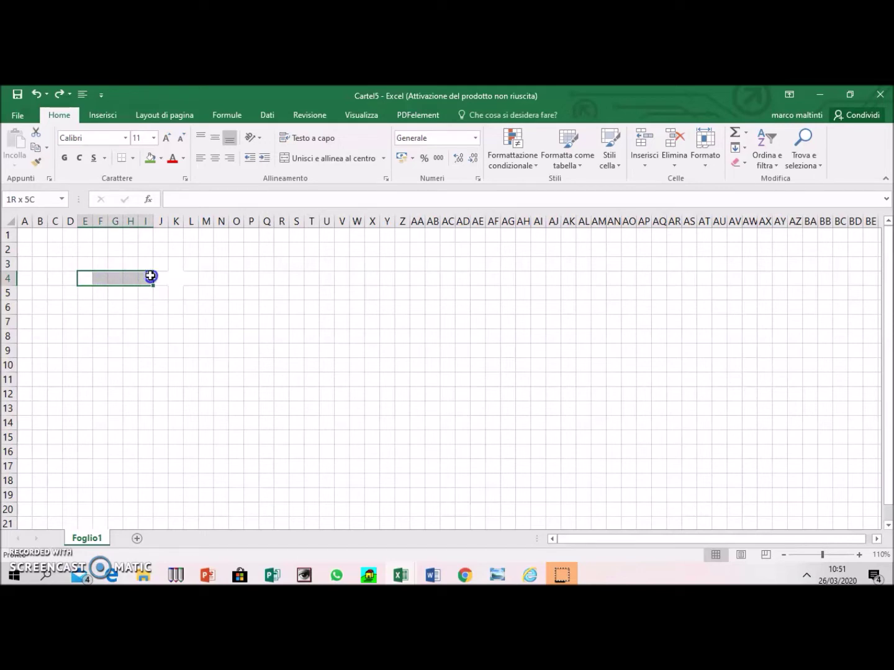
{"action": "left_click_drag", "start_coordinate": [150, 277], "coordinate": [150, 276]}
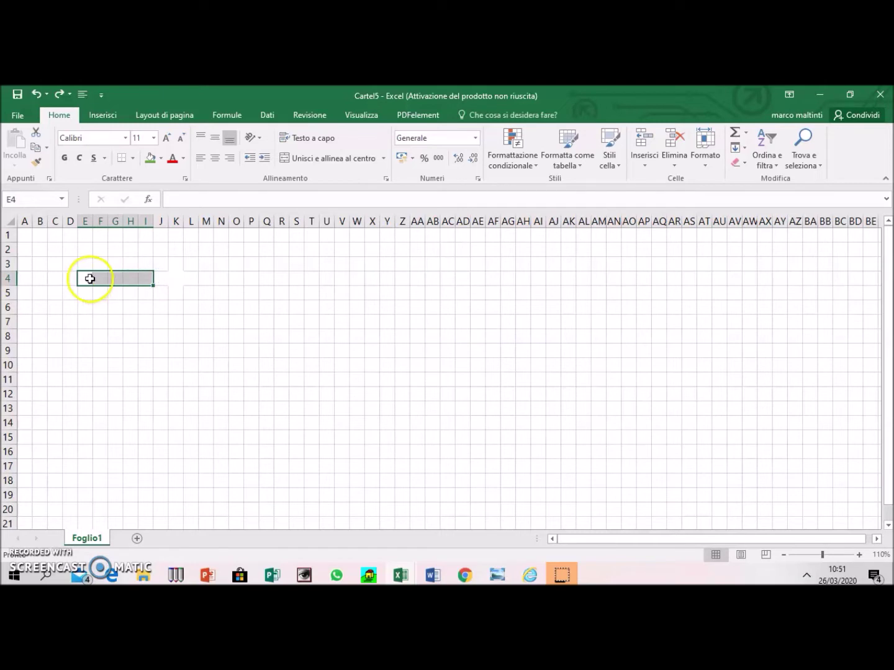
{"action": "left_click", "coordinate": [159, 159]}
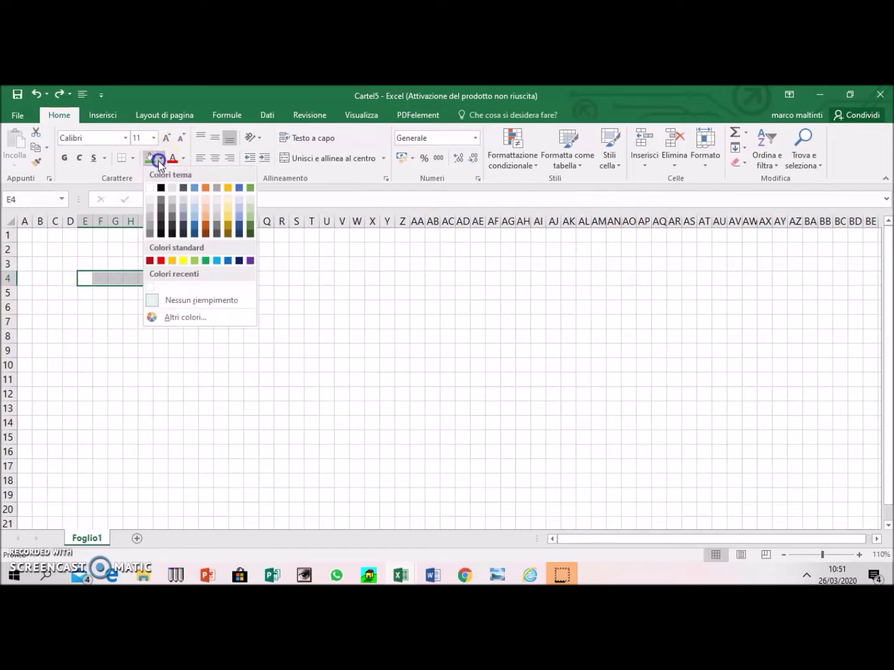
{"action": "left_click", "coordinate": [184, 261]}
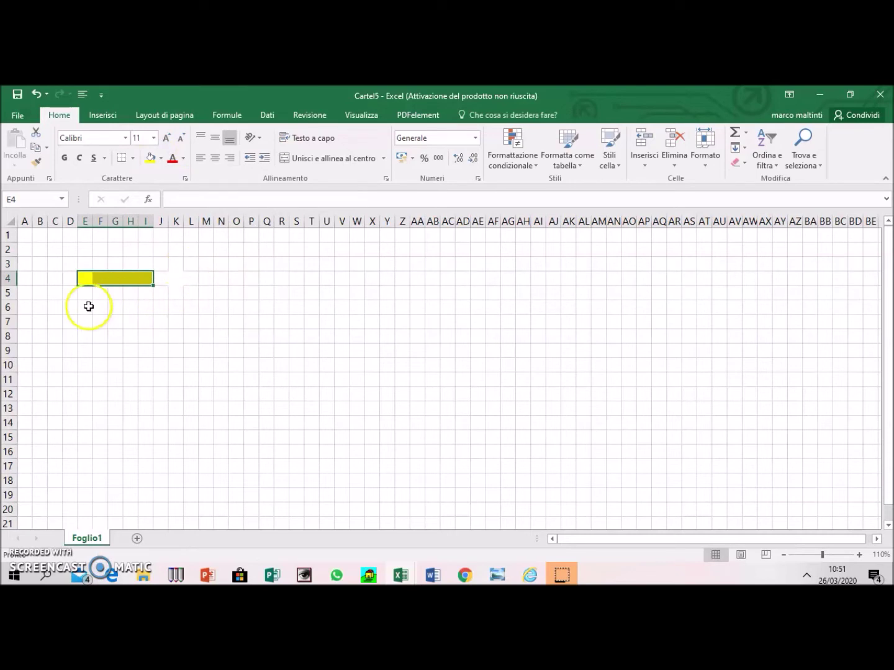
{"action": "left_click", "coordinate": [58, 291]}
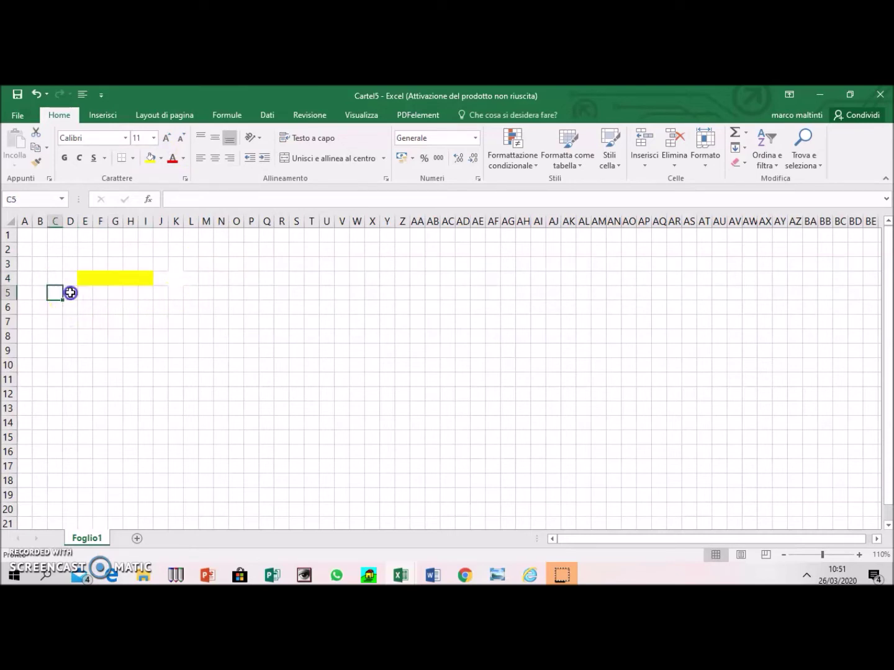
{"action": "left_click_drag", "start_coordinate": [68, 292], "coordinate": [159, 300]}
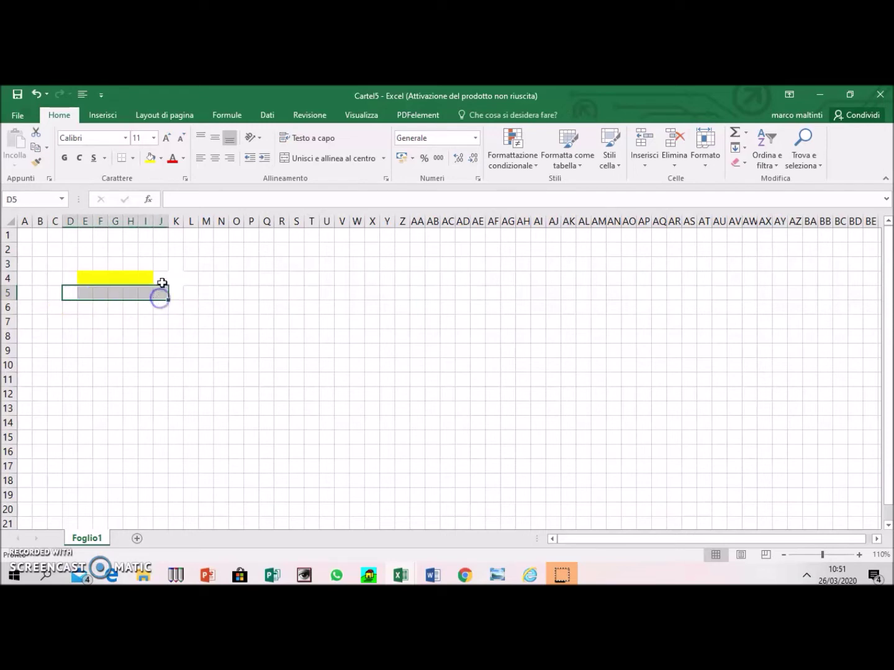
{"action": "left_click", "coordinate": [150, 159]}
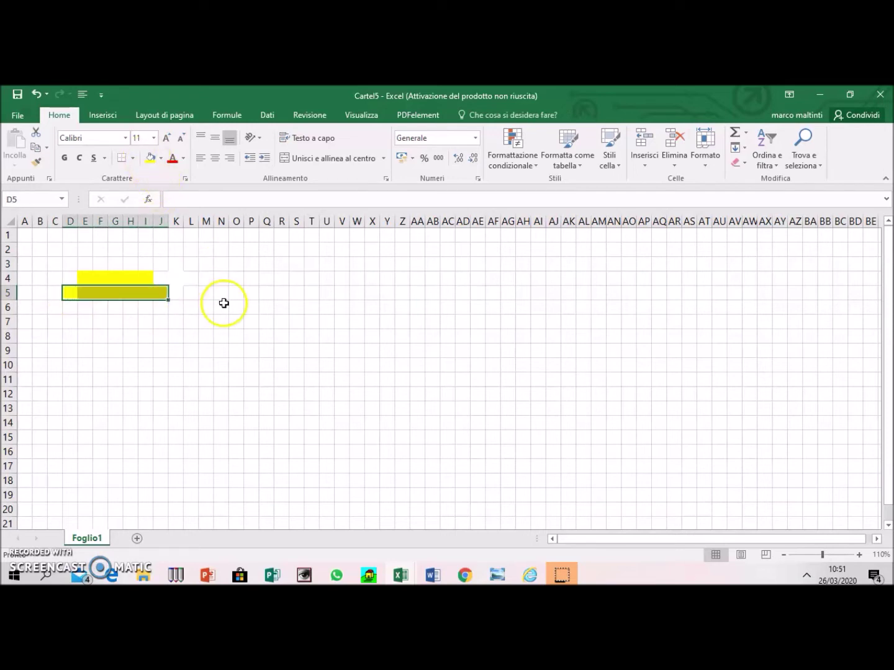
{"action": "left_click", "coordinate": [58, 308]}
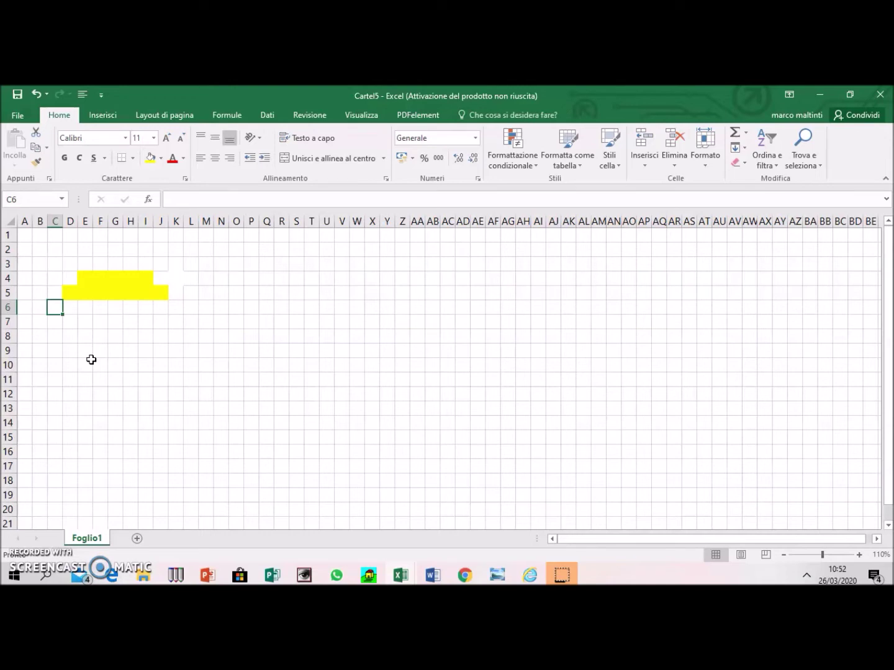
Fill the row 6 cells C6, F6 and I6:K6 yellow.
{"action": "left_click", "coordinate": [54, 309]}
{"action": "left_click", "coordinate": [101, 310]}
{"action": "left_click", "coordinate": [102, 310], "text": "ctrl"}
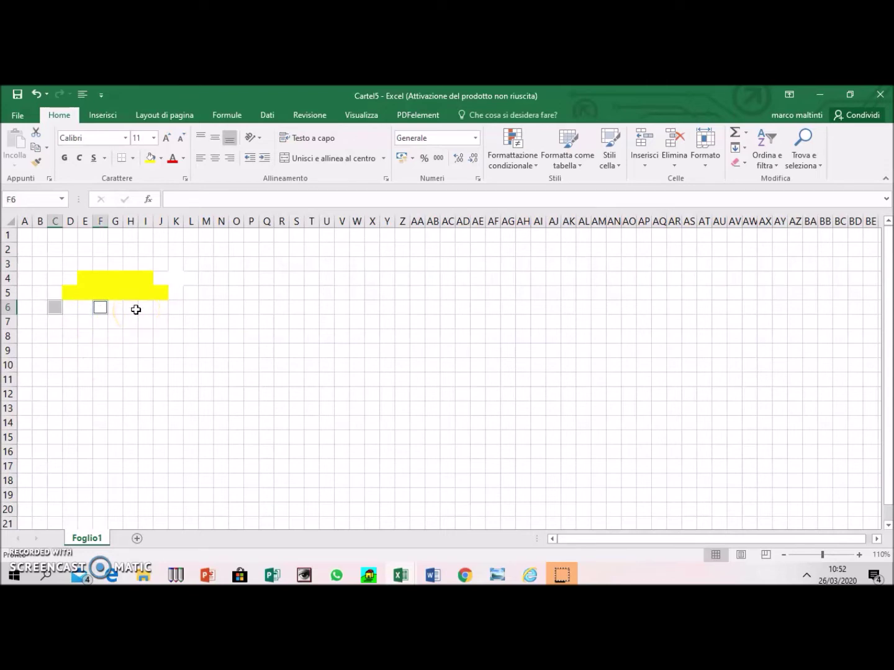
{"action": "left_click", "coordinate": [178, 309], "text": "ctrl"}
{"action": "left_click", "coordinate": [160, 307], "text": "ctrl"}
{"action": "left_click", "coordinate": [146, 306], "text": "ctrl"}
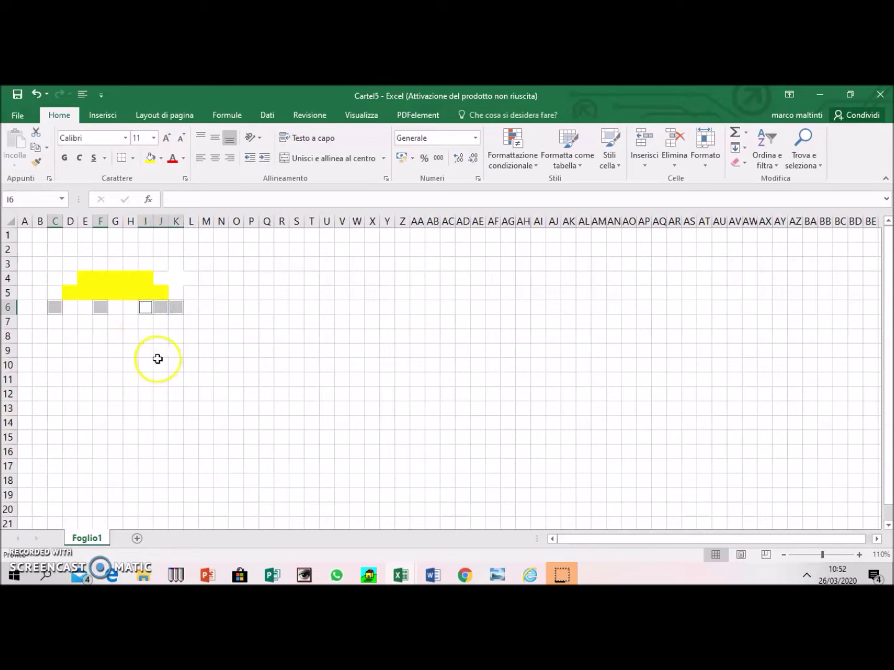
{"action": "left_click", "coordinate": [151, 159]}
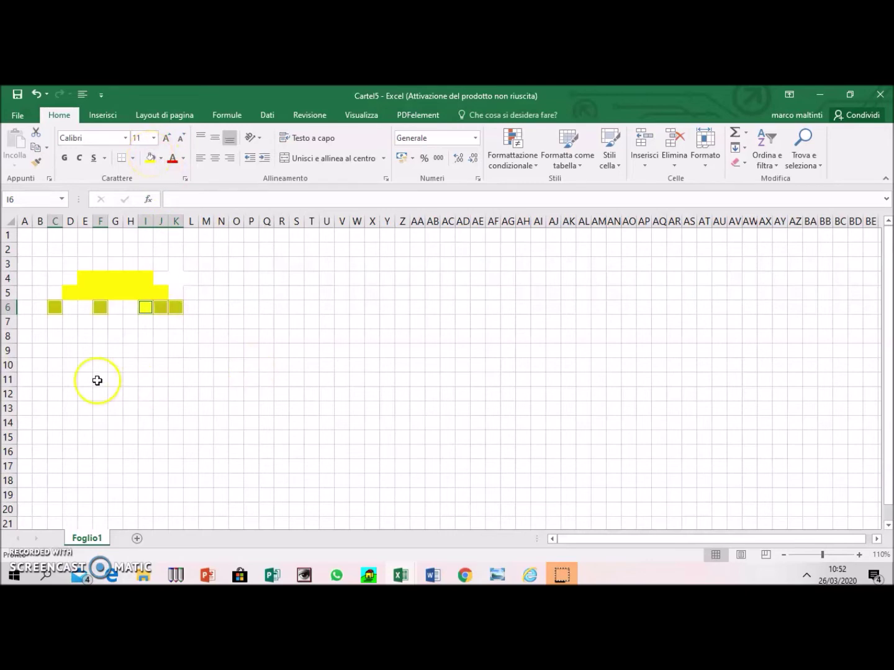
Fill the row 9 cells C9, F9 and I9:K9 yellow.
{"action": "left_click", "coordinate": [55, 351]}
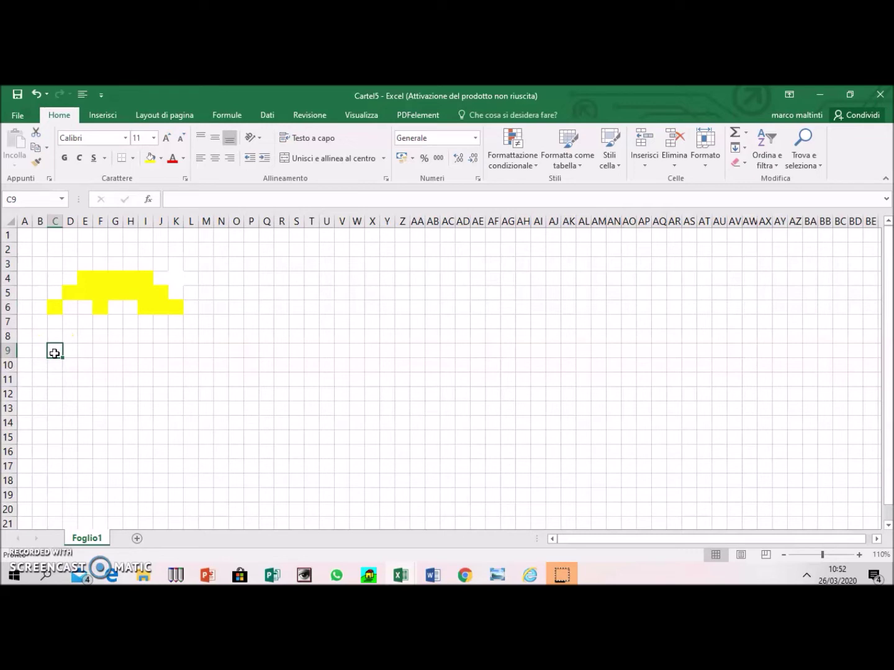
{"action": "left_click", "coordinate": [97, 354]}
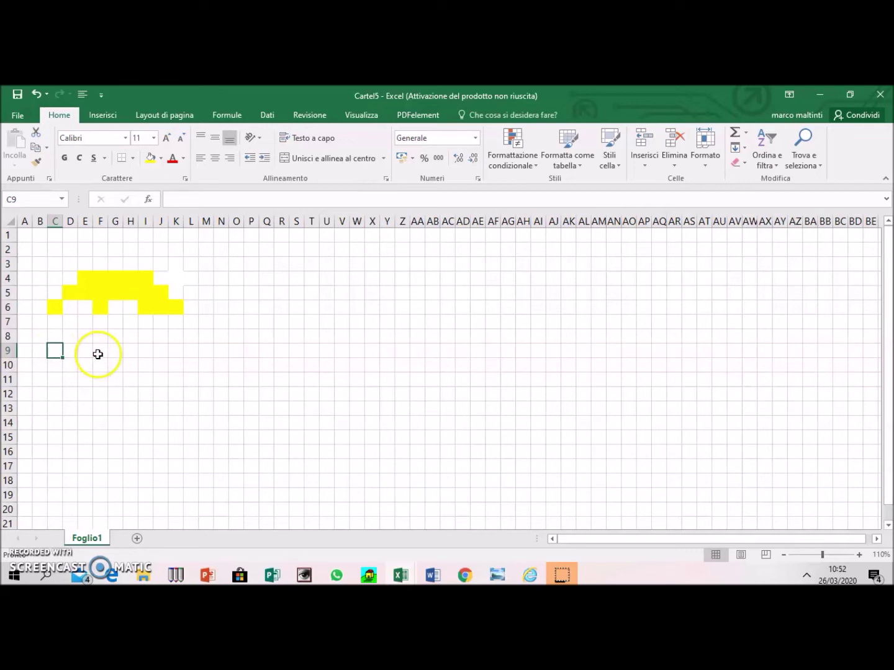
{"action": "left_click", "coordinate": [145, 350], "text": "ctrl"}
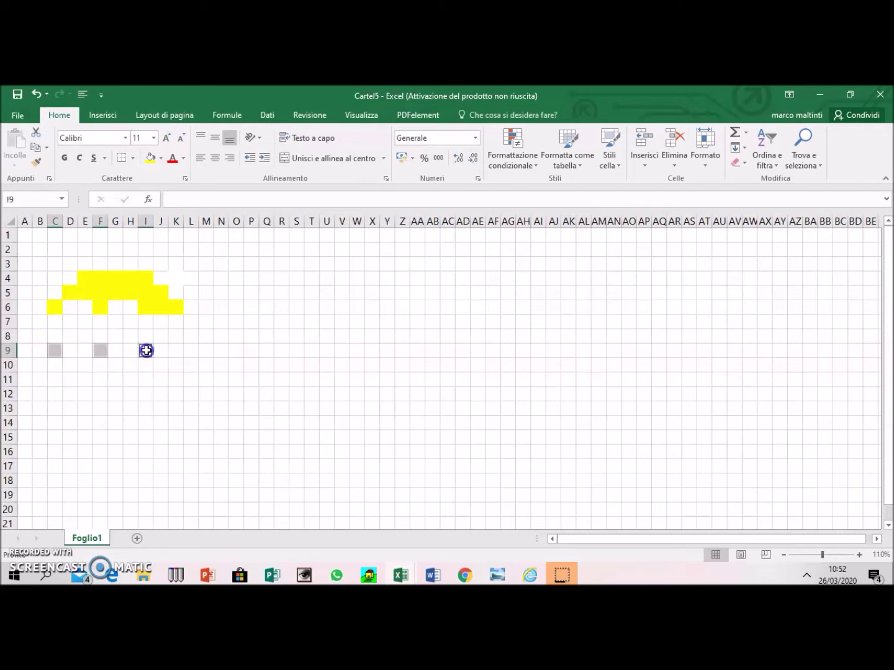
{"action": "left_click", "coordinate": [161, 353], "text": "ctrl"}
{"action": "left_click", "coordinate": [175, 351], "text": "ctrl"}
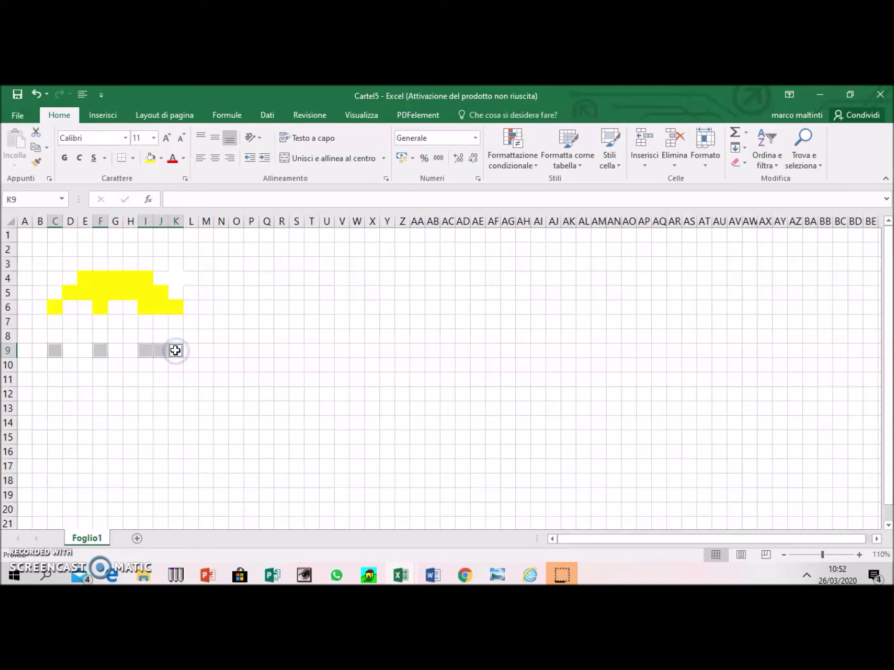
{"action": "left_click", "coordinate": [151, 157]}
Fill C10:K10, C11:G11 and I11:K11 yellow.
{"action": "left_click_drag", "start_coordinate": [55, 364], "coordinate": [176, 367]}
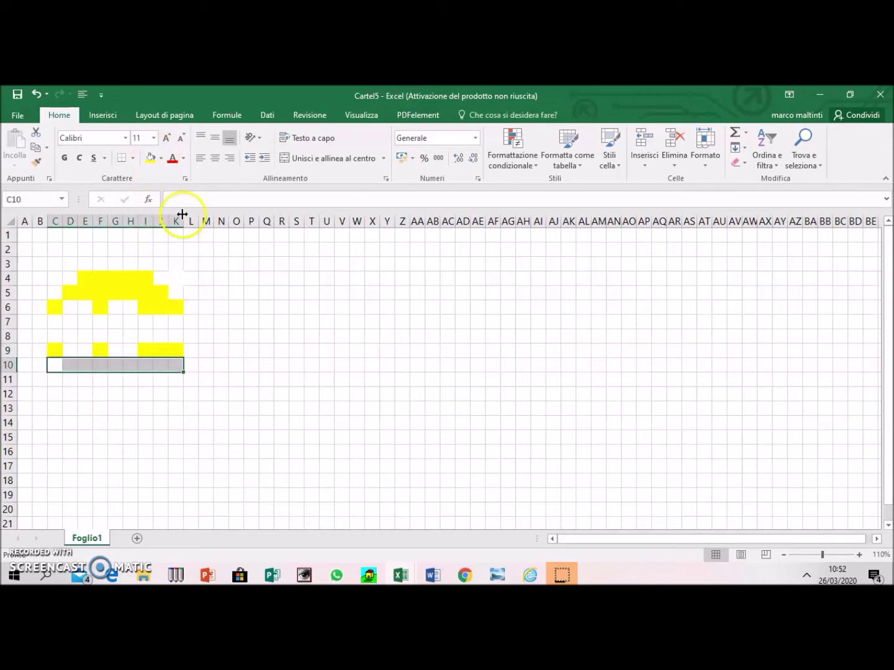
{"action": "left_click", "coordinate": [151, 158]}
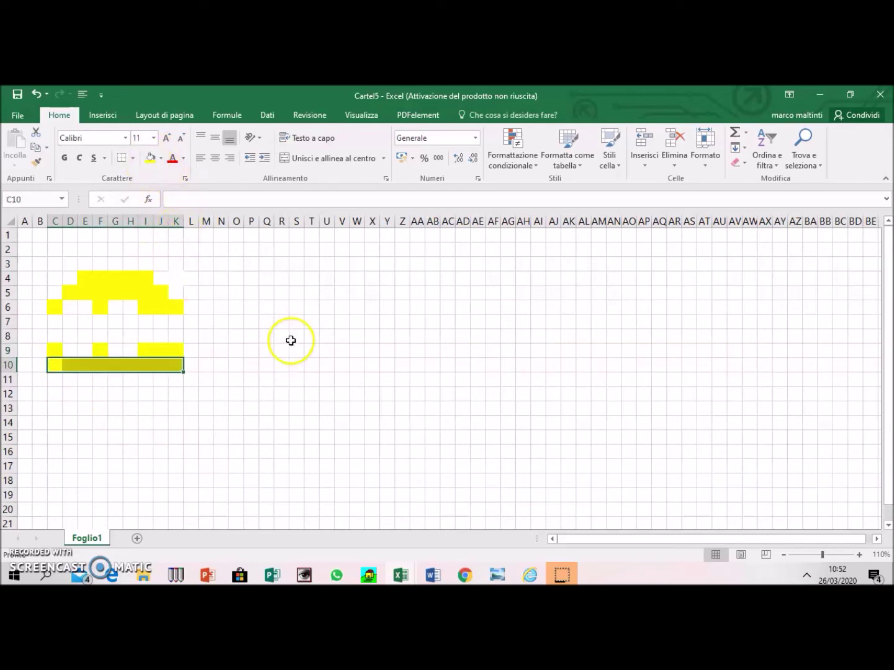
{"action": "left_click", "coordinate": [54, 381]}
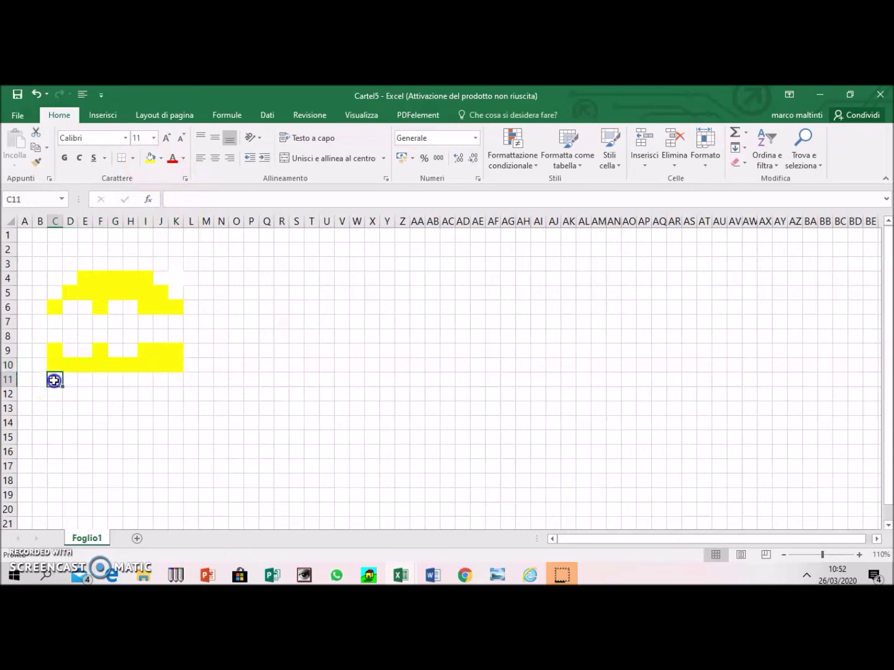
{"action": "left_click_drag", "start_coordinate": [54, 381], "coordinate": [114, 375]}
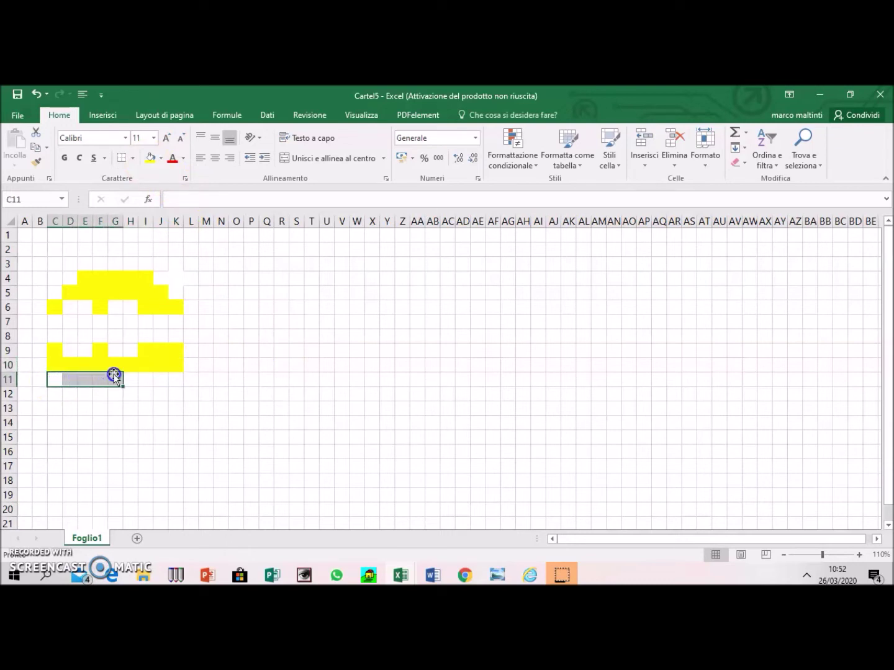
{"action": "left_click", "coordinate": [150, 159]}
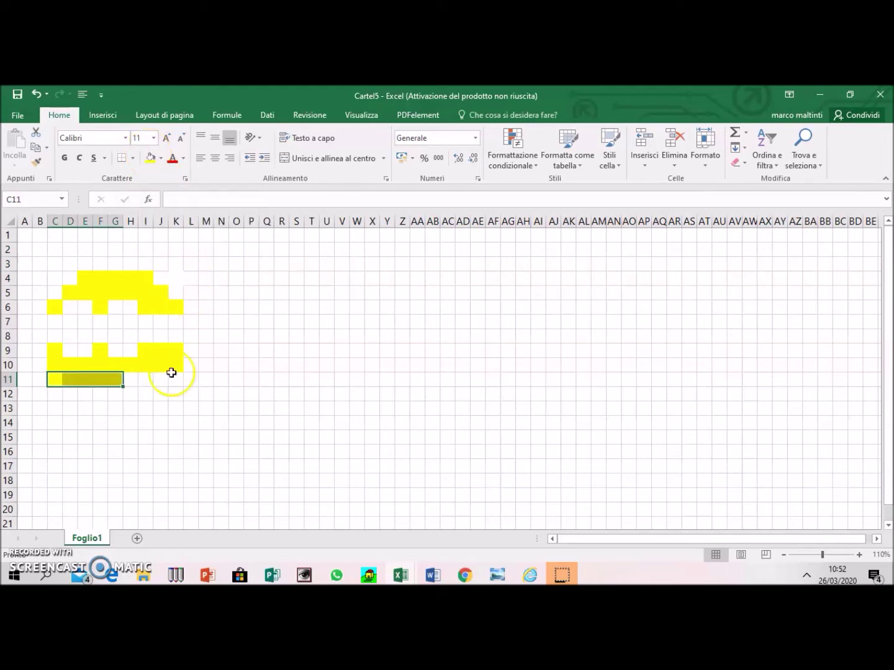
{"action": "left_click_drag", "start_coordinate": [143, 383], "coordinate": [176, 378]}
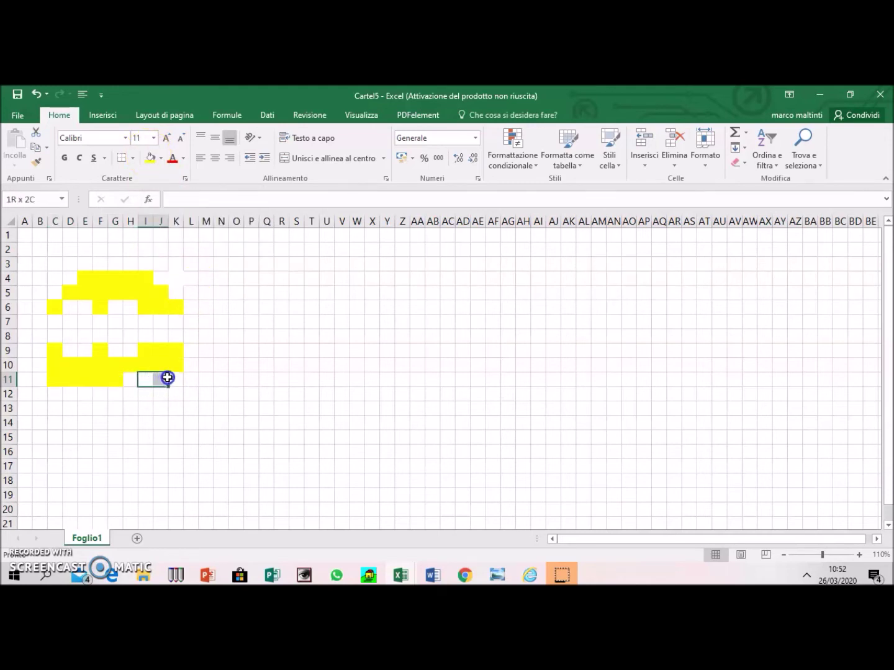
{"action": "left_click", "coordinate": [153, 159]}
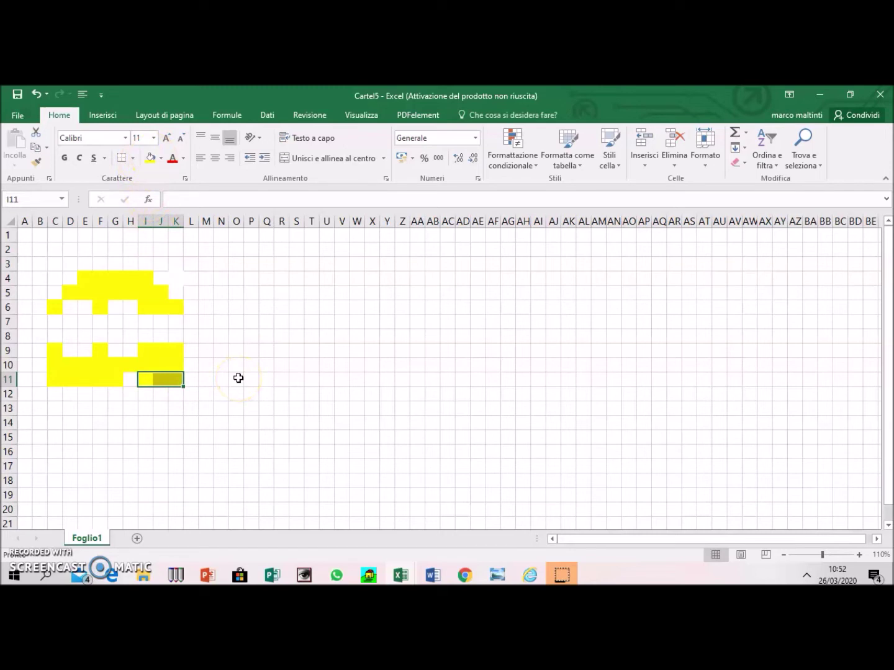
Fill C12:D12, H12:K12 and D13:J13 yellow.
{"action": "left_click_drag", "start_coordinate": [55, 394], "coordinate": [68, 393]}
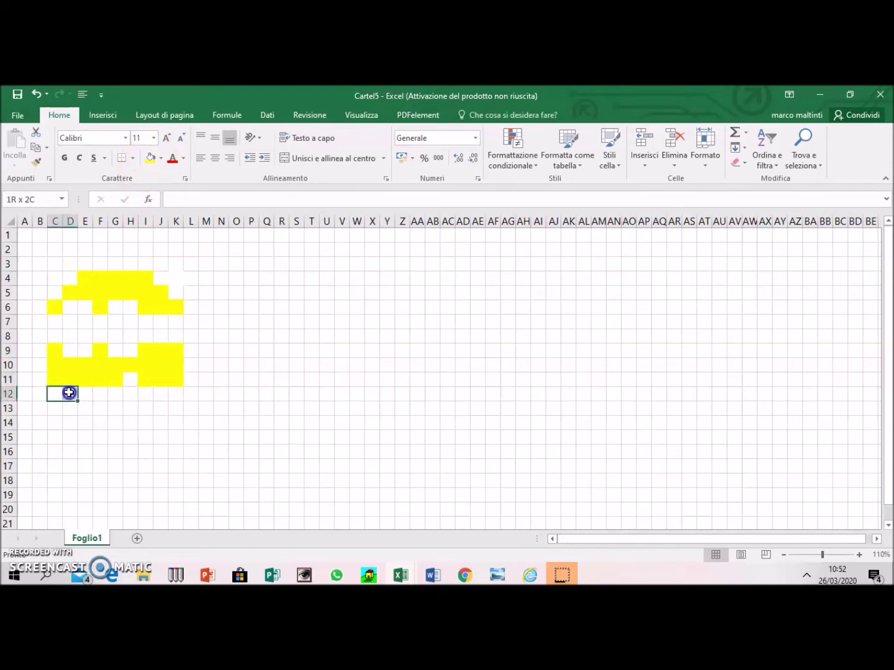
{"action": "left_click", "coordinate": [152, 159]}
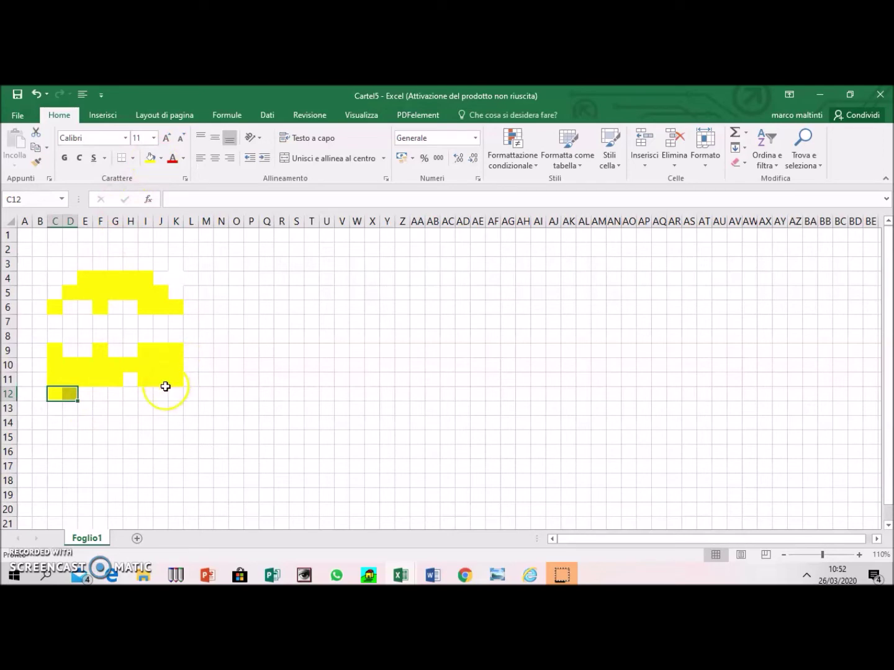
{"action": "left_click", "coordinate": [129, 393]}
{"action": "left_click_drag", "start_coordinate": [129, 393], "coordinate": [177, 394]}
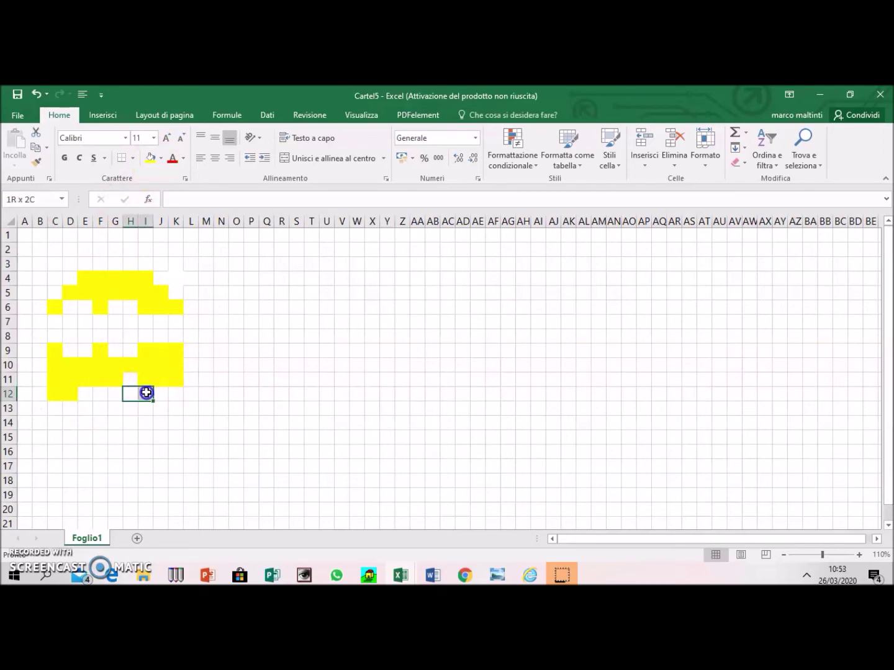
{"action": "left_click", "coordinate": [150, 159]}
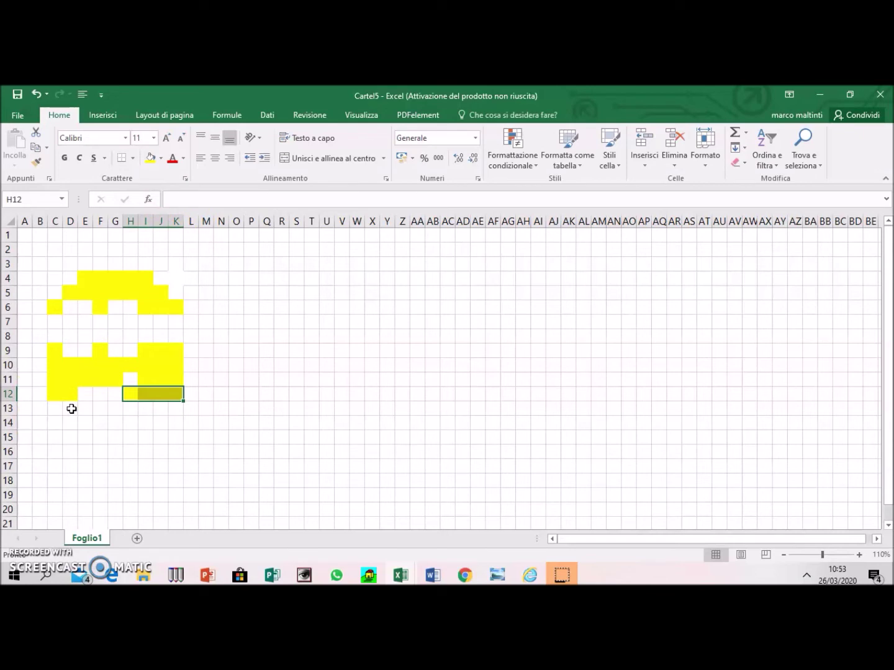
{"action": "left_click_drag", "start_coordinate": [70, 408], "coordinate": [161, 409]}
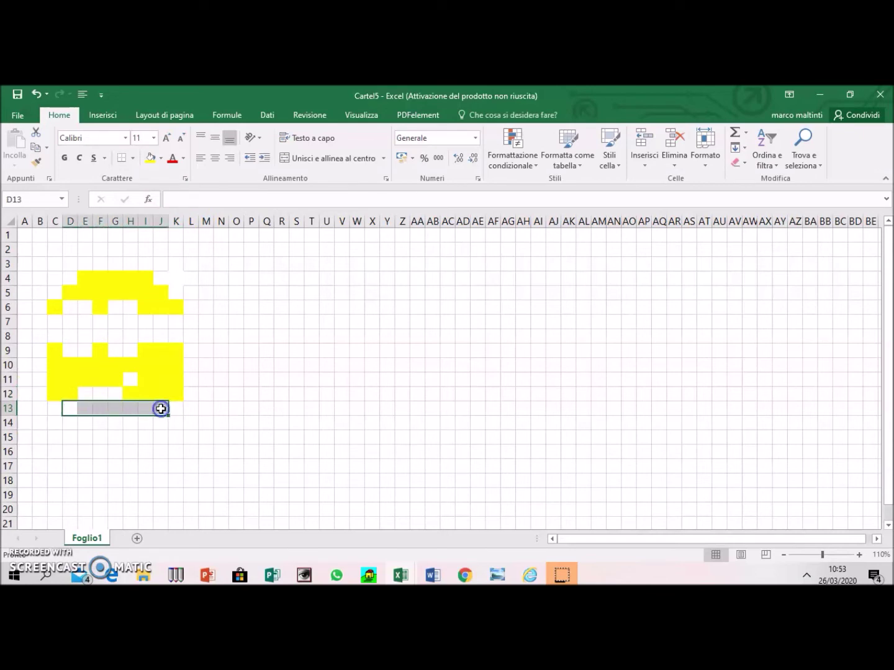
{"action": "left_click", "coordinate": [151, 159]}
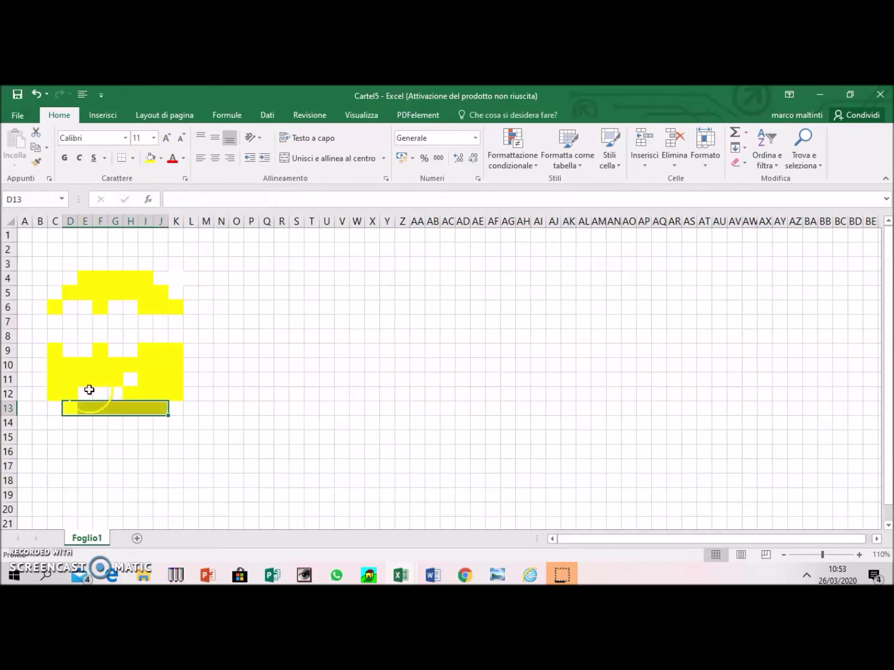
{"action": "left_click", "coordinate": [52, 424]}
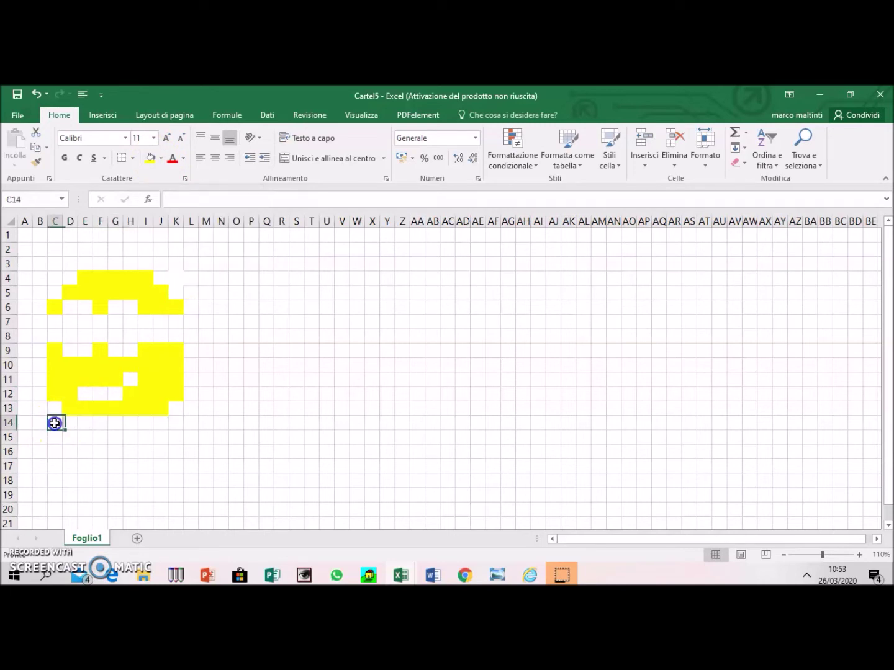
Fill leg cells C14/K14, C15:D15/J15:K15, C16:D16/J16:K16 and C17/K17 yellow.
{"action": "left_click", "coordinate": [177, 424], "text": "ctrl"}
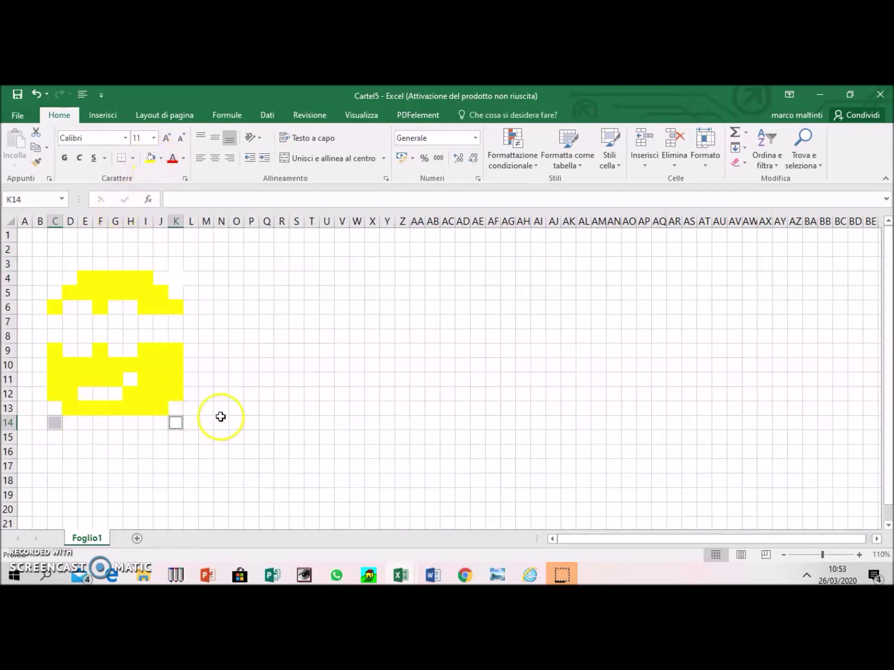
{"action": "left_click", "coordinate": [151, 159]}
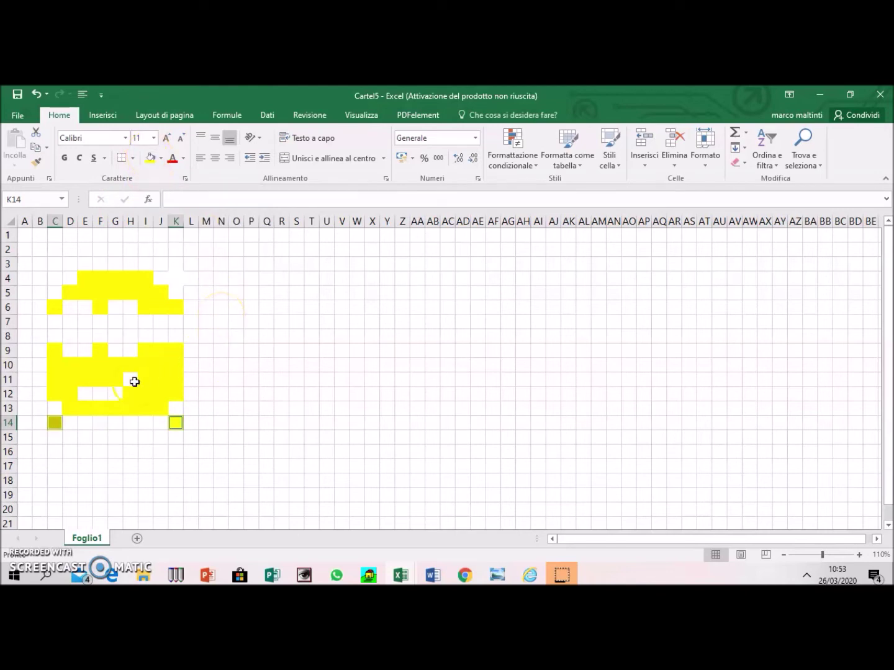
{"action": "left_click_drag", "start_coordinate": [59, 437], "coordinate": [70, 437]}
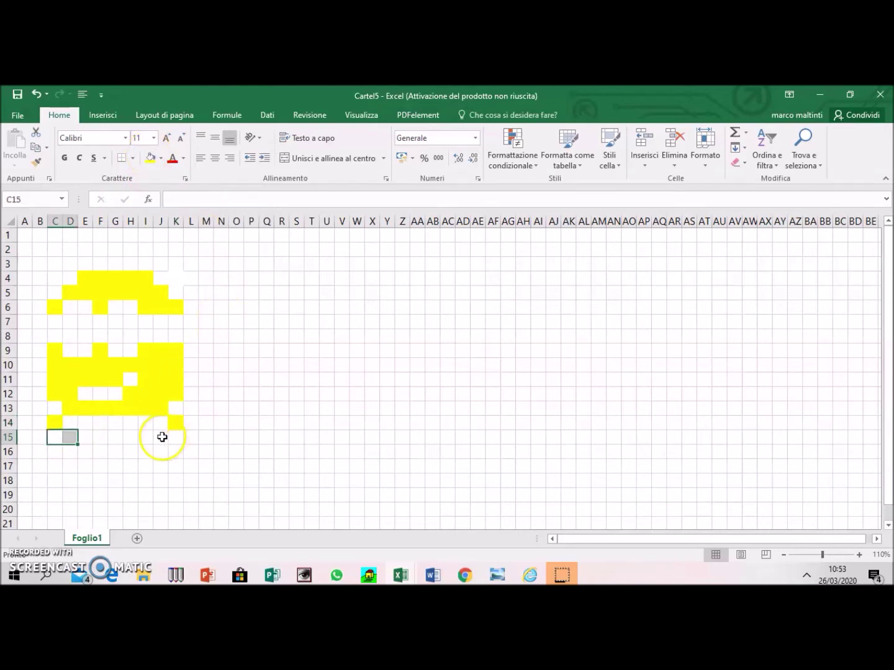
{"action": "left_click_drag", "start_coordinate": [161, 437], "coordinate": [176, 437], "text": "ctrl"}
{"action": "left_click", "coordinate": [150, 163]}
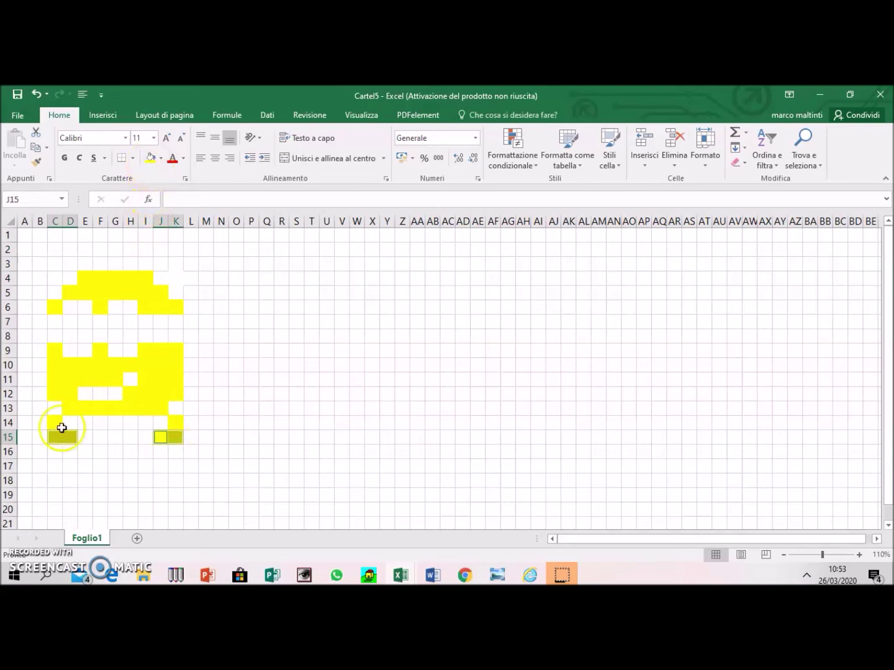
{"action": "left_click_drag", "start_coordinate": [55, 451], "coordinate": [70, 452]}
{"action": "left_click_drag", "start_coordinate": [160, 454], "coordinate": [177, 452], "text": "ctrl"}
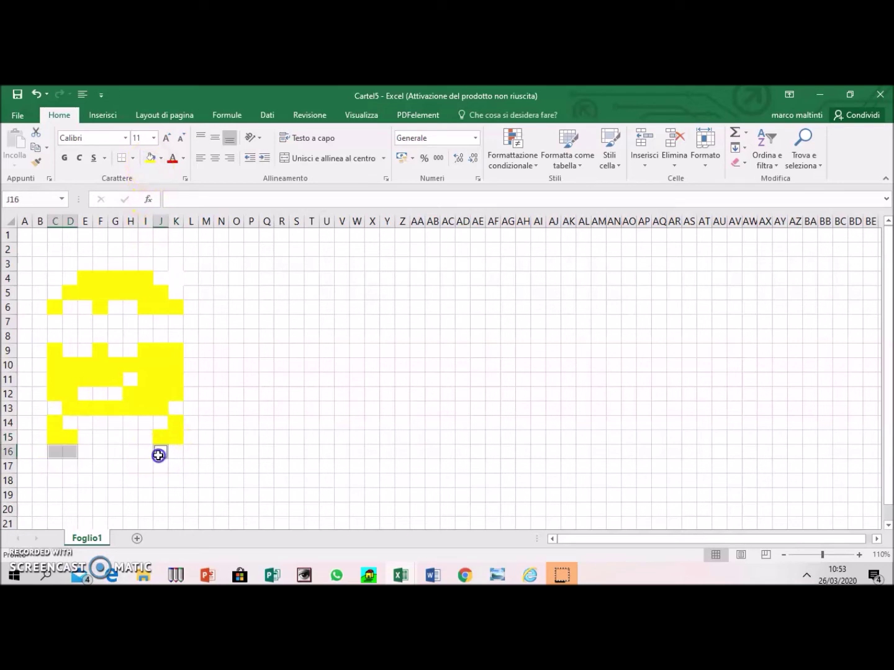
{"action": "left_click", "coordinate": [149, 158]}
{"action": "left_click", "coordinate": [56, 465]}
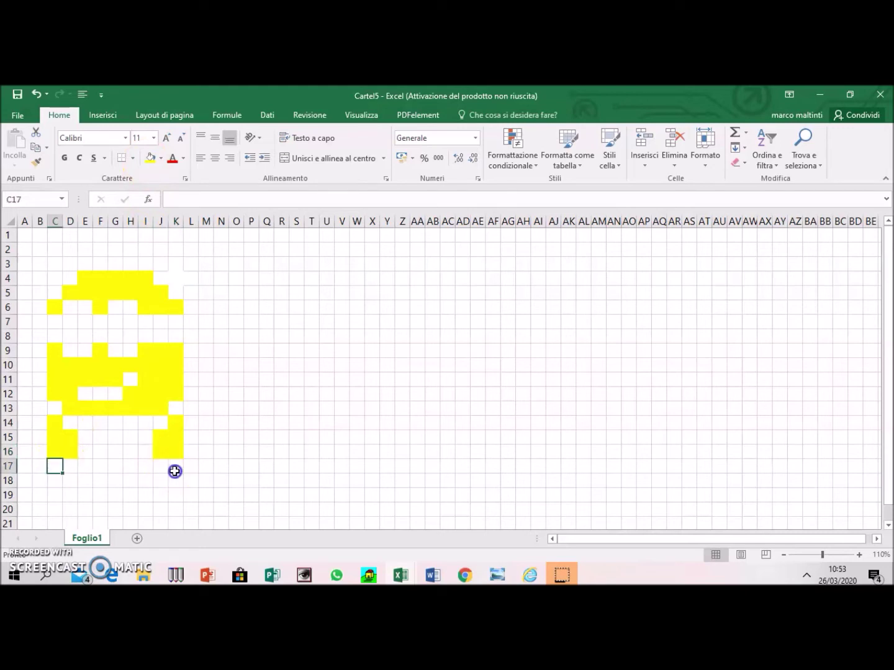
{"action": "left_click", "coordinate": [175, 467], "text": "ctrl"}
{"action": "left_click", "coordinate": [150, 158]}
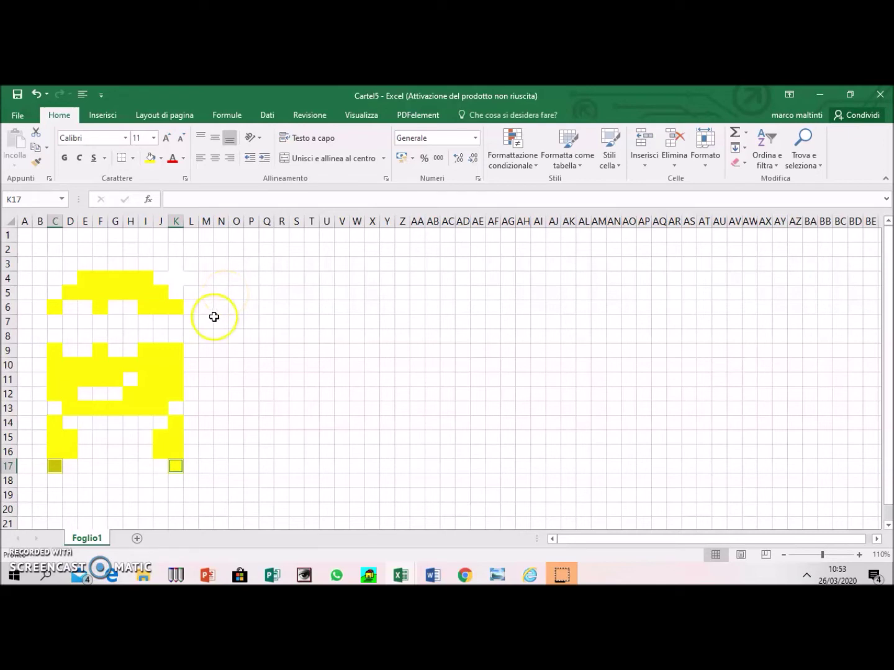
{"action": "left_click", "coordinate": [215, 317]}
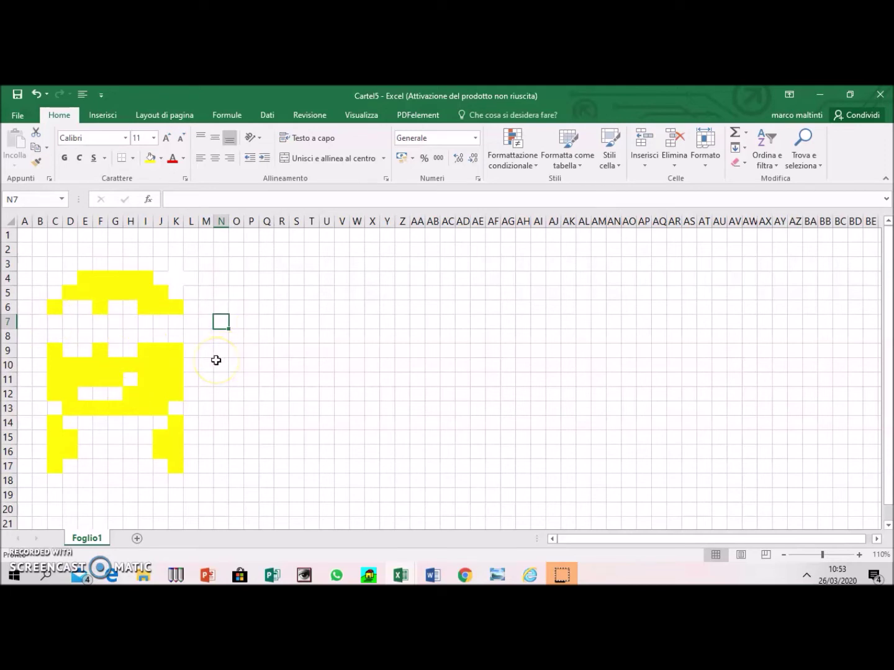
Try gray on N7 and undo it, then fill goggle tops D6:E6 and G6:H6 gray.
{"action": "left_click", "coordinate": [161, 158]}
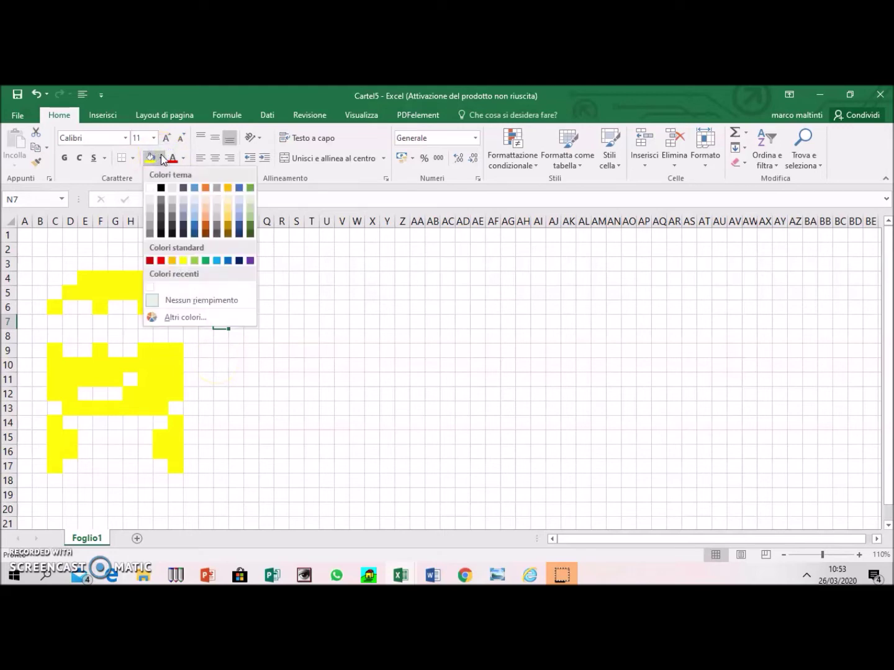
{"action": "left_click", "coordinate": [160, 199]}
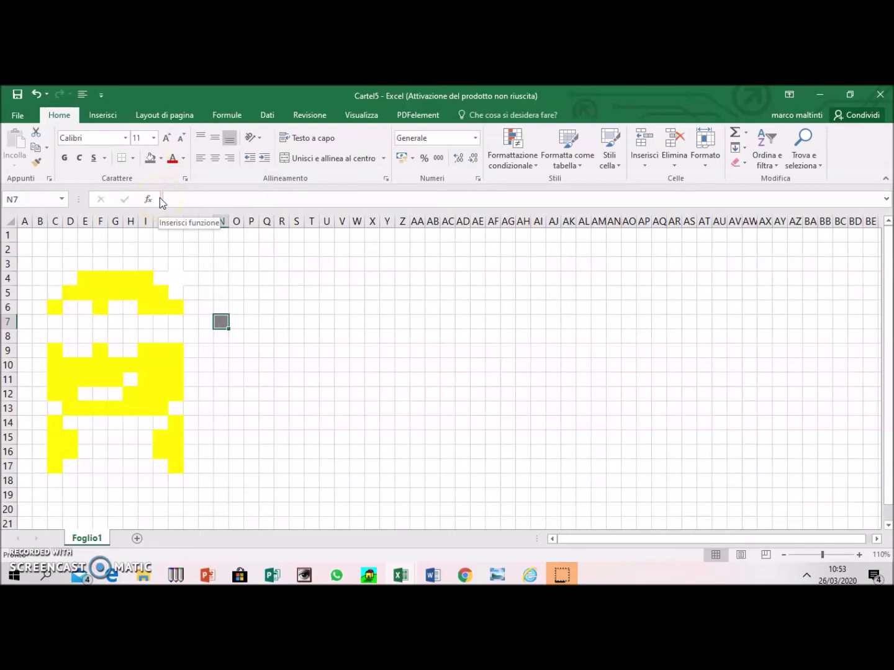
{"action": "key", "text": "ctrl+z"}
{"action": "left_click", "coordinate": [70, 309]}
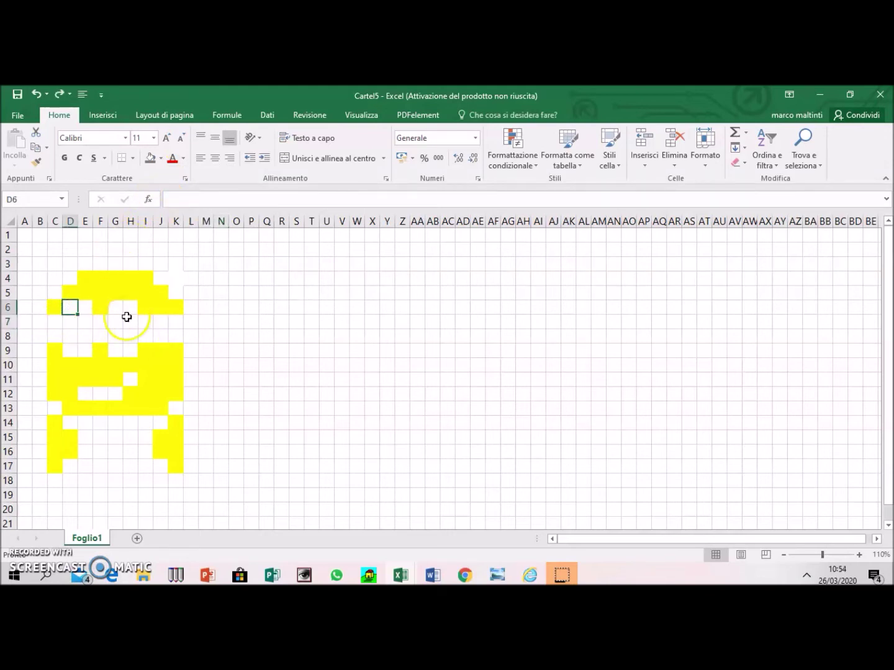
{"action": "left_click", "coordinate": [160, 158]}
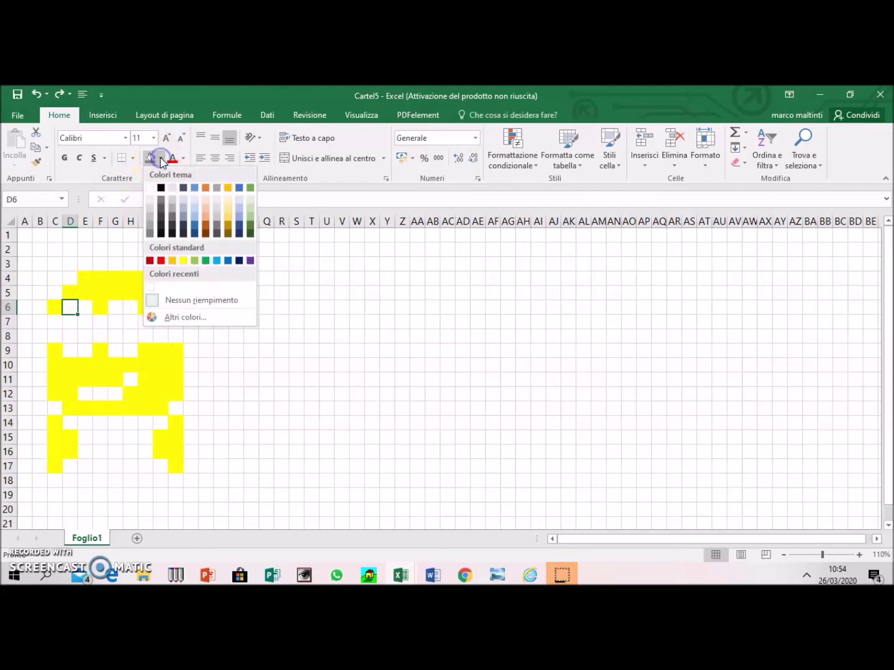
{"action": "left_click", "coordinate": [161, 200]}
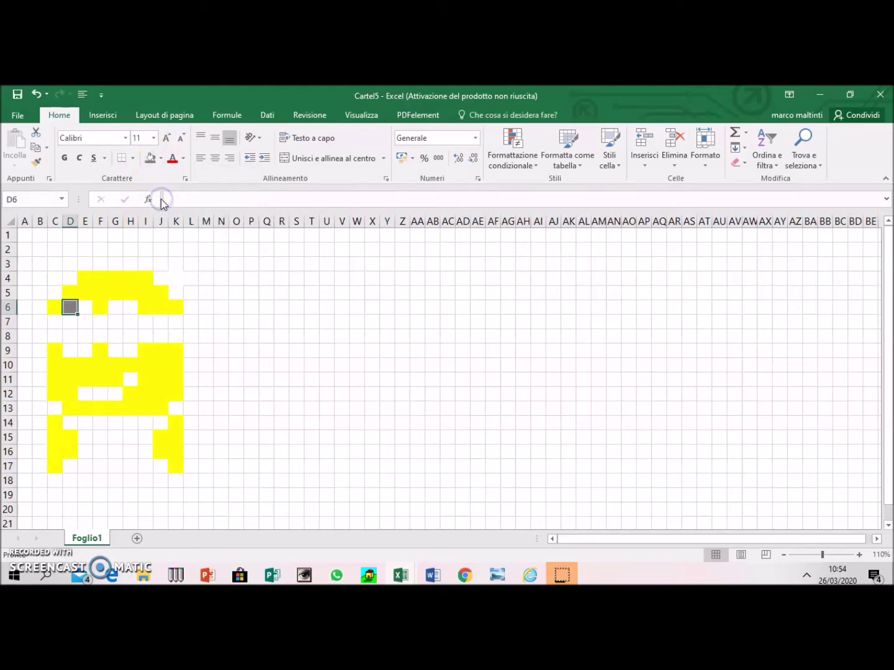
{"action": "left_click", "coordinate": [90, 306]}
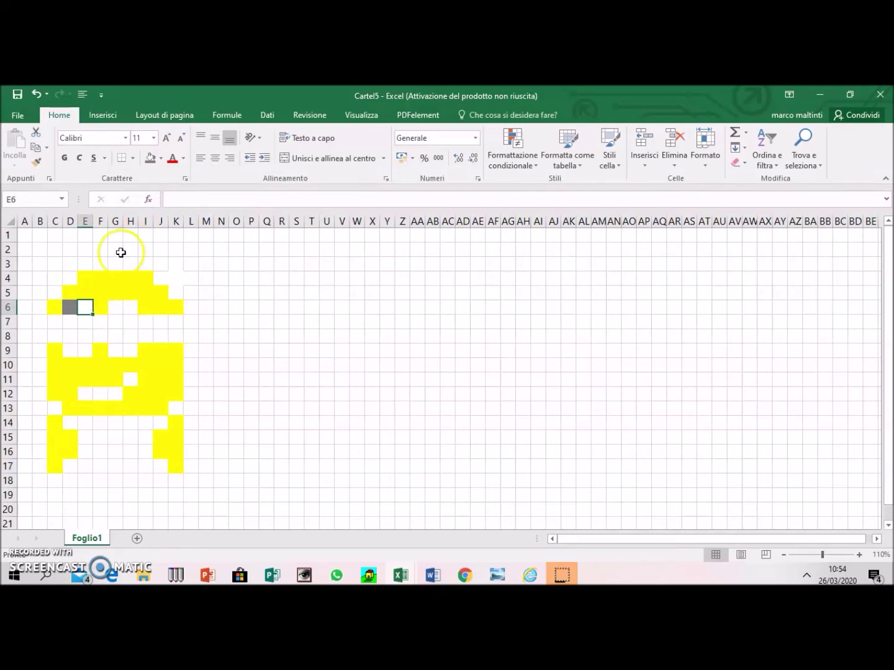
{"action": "left_click", "coordinate": [149, 158]}
{"action": "left_click_drag", "start_coordinate": [120, 304], "coordinate": [131, 305]}
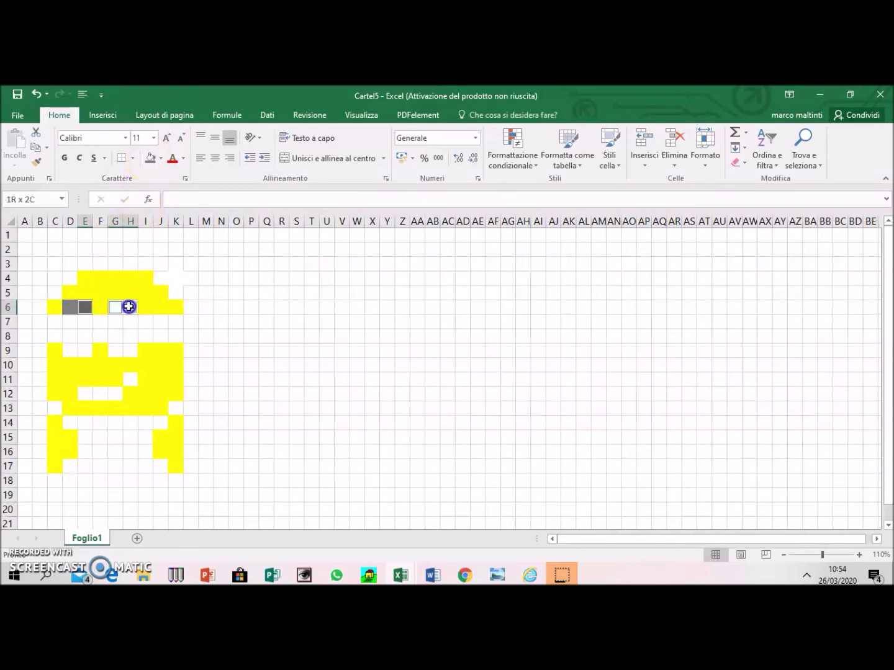
{"action": "left_click", "coordinate": [149, 158]}
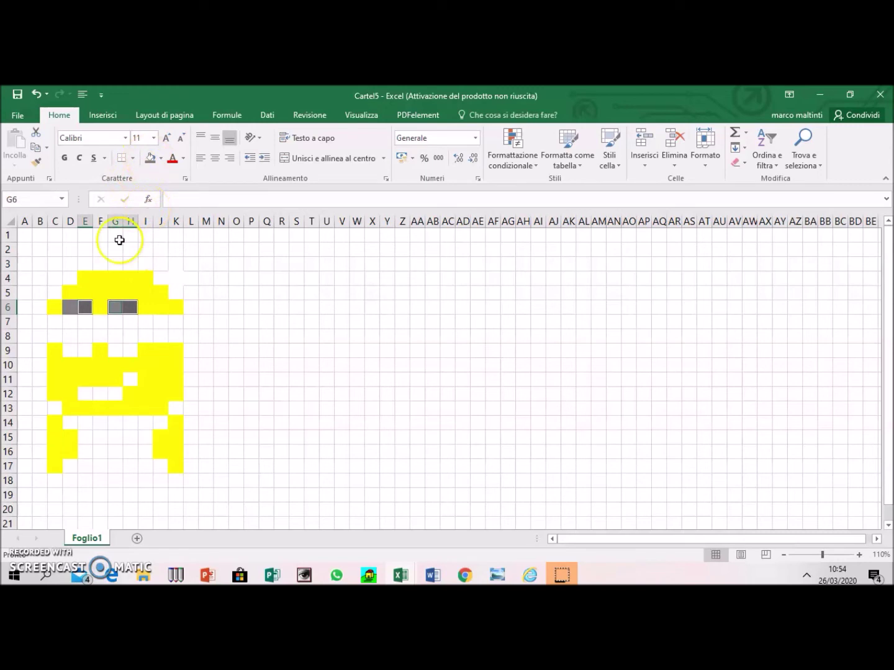
Fill goggle sides C7:C8, F7:F8, I7:I8 and bottoms D9:E9, G9:H9 gray.
{"action": "left_click_drag", "start_coordinate": [56, 322], "coordinate": [55, 336]}
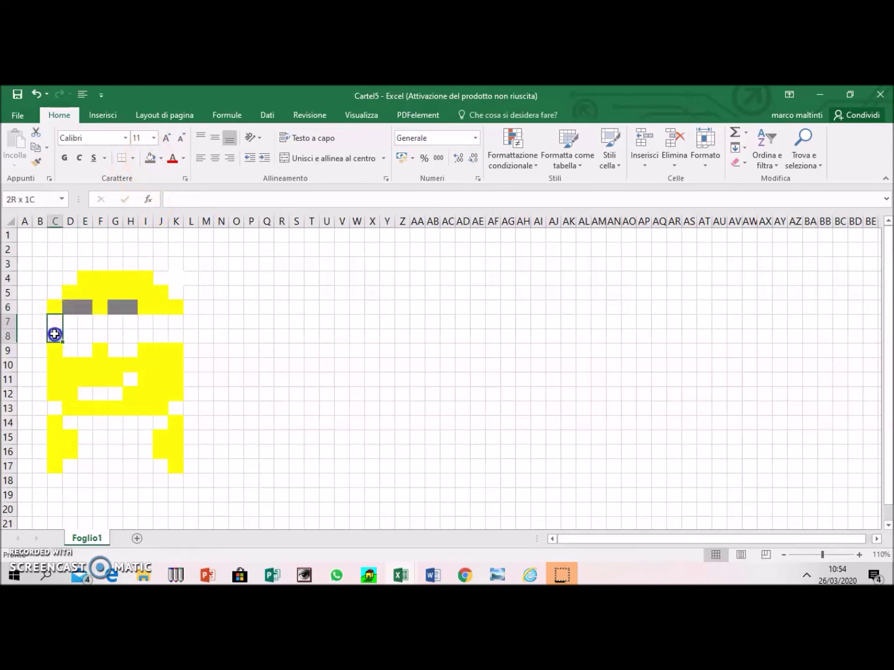
{"action": "left_click", "coordinate": [149, 158]}
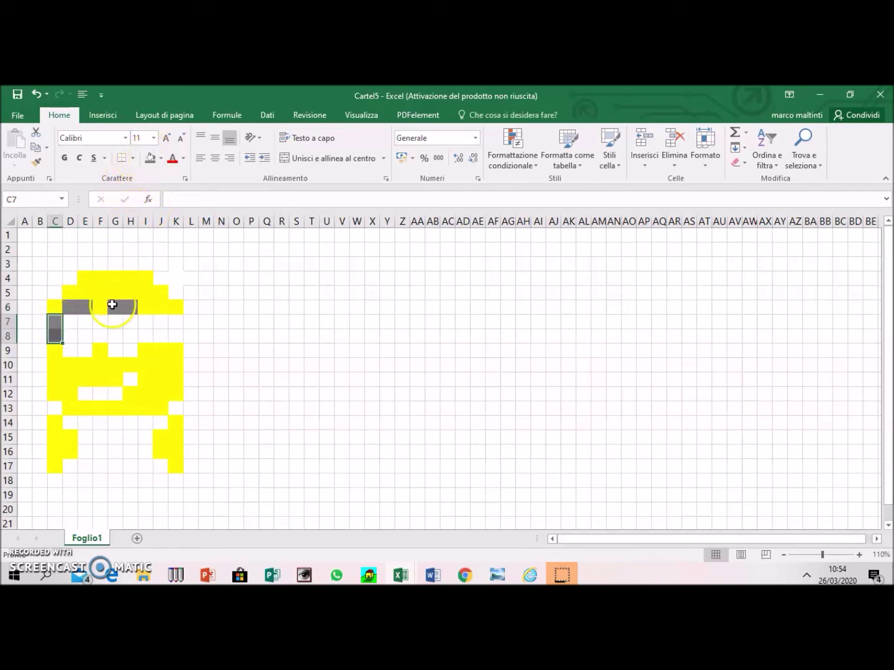
{"action": "left_click_drag", "start_coordinate": [100, 323], "coordinate": [101, 337]}
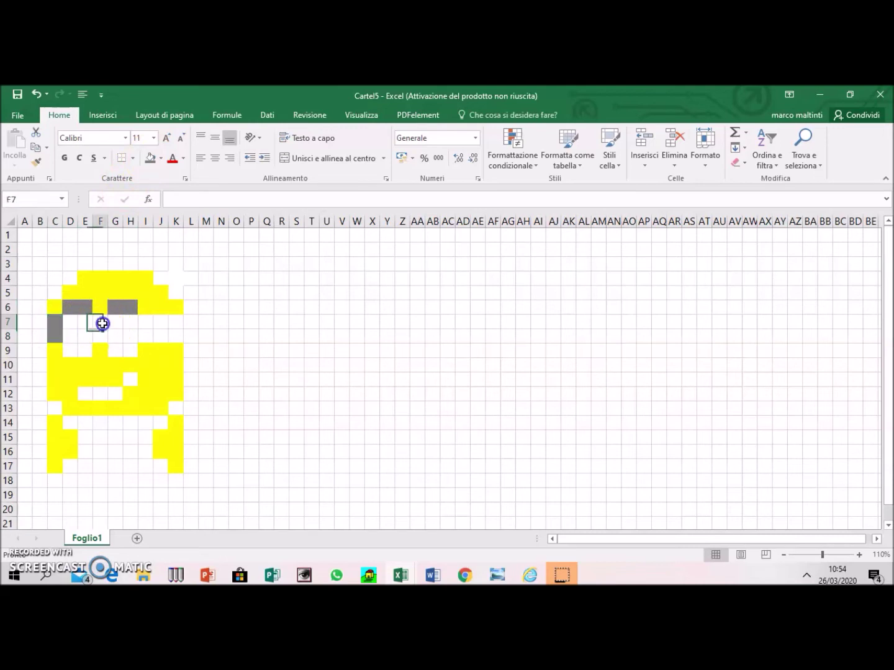
{"action": "left_click", "coordinate": [150, 158]}
{"action": "left_click_drag", "start_coordinate": [145, 322], "coordinate": [144, 339]}
{"action": "left_click", "coordinate": [150, 158]}
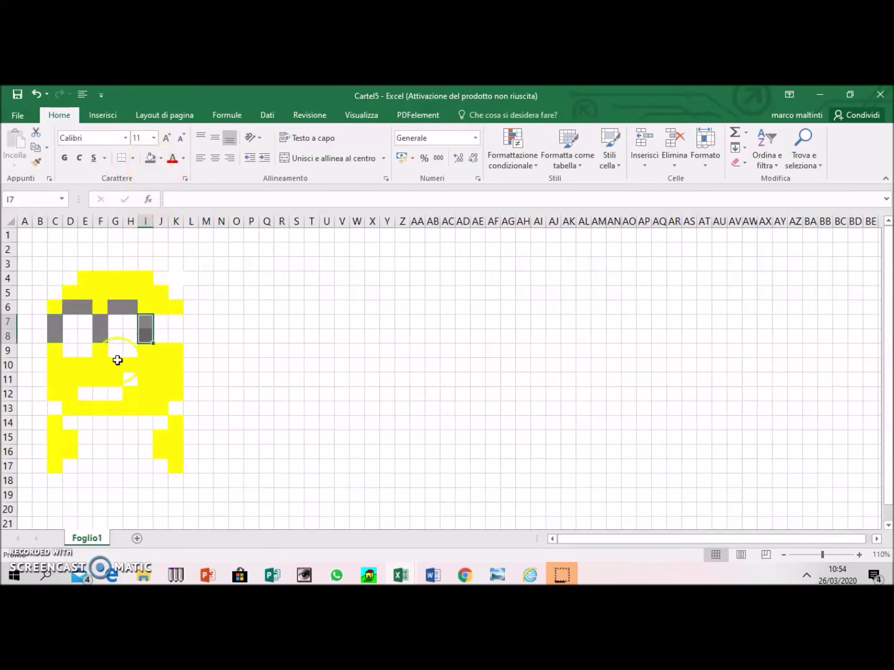
{"action": "left_click_drag", "start_coordinate": [70, 354], "coordinate": [83, 354]}
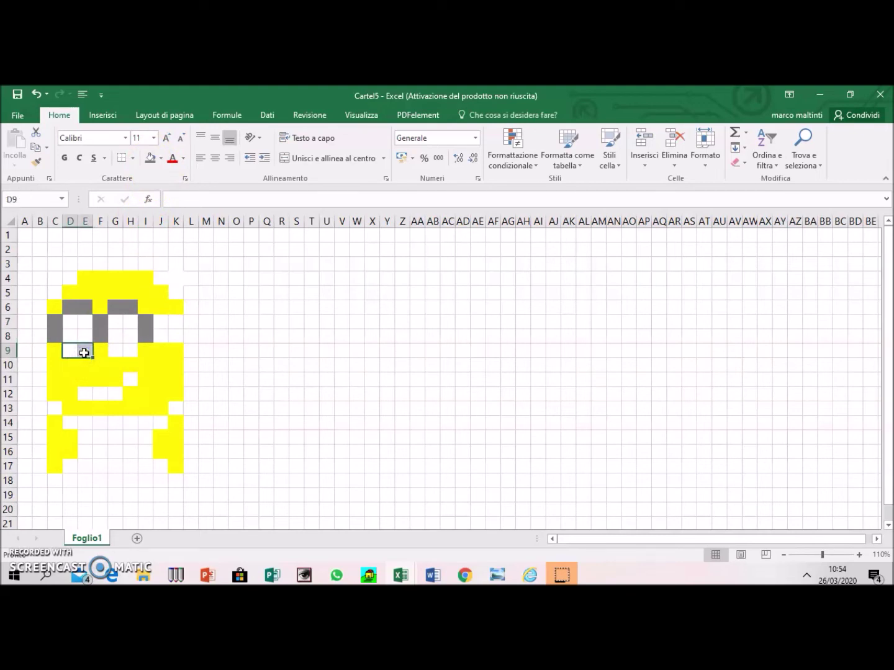
{"action": "left_click_drag", "start_coordinate": [116, 350], "coordinate": [130, 351], "text": "ctrl"}
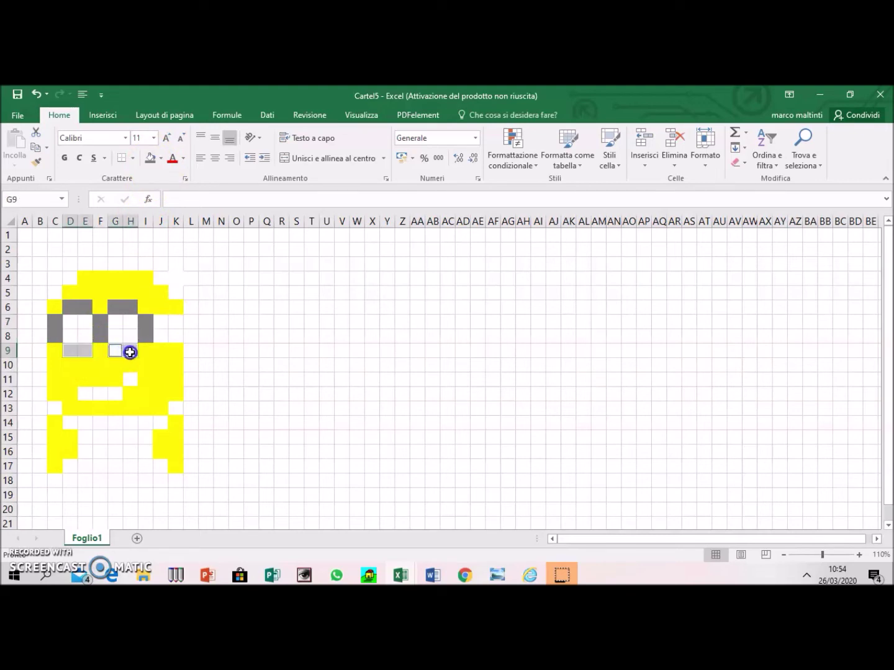
{"action": "left_click", "coordinate": [150, 158]}
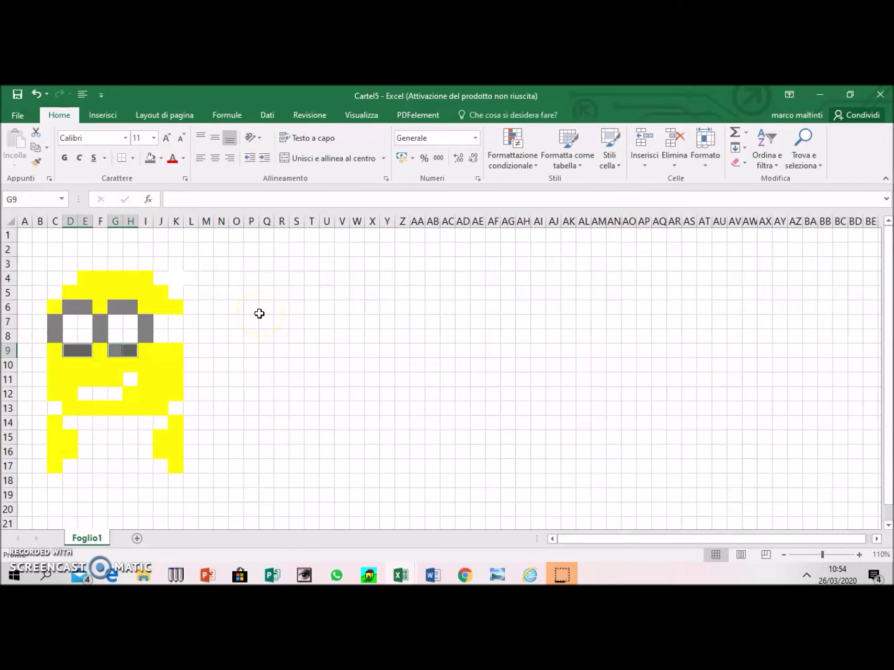
Fill the pupils D7 and G7 black.
{"action": "left_click", "coordinate": [79, 324]}
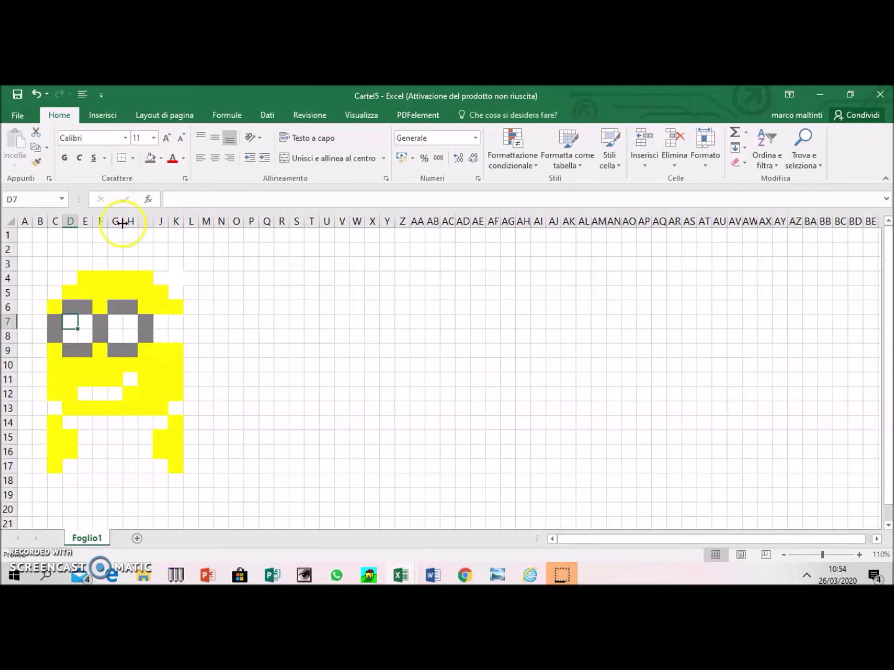
{"action": "left_click", "coordinate": [160, 159]}
{"action": "left_click", "coordinate": [164, 187]}
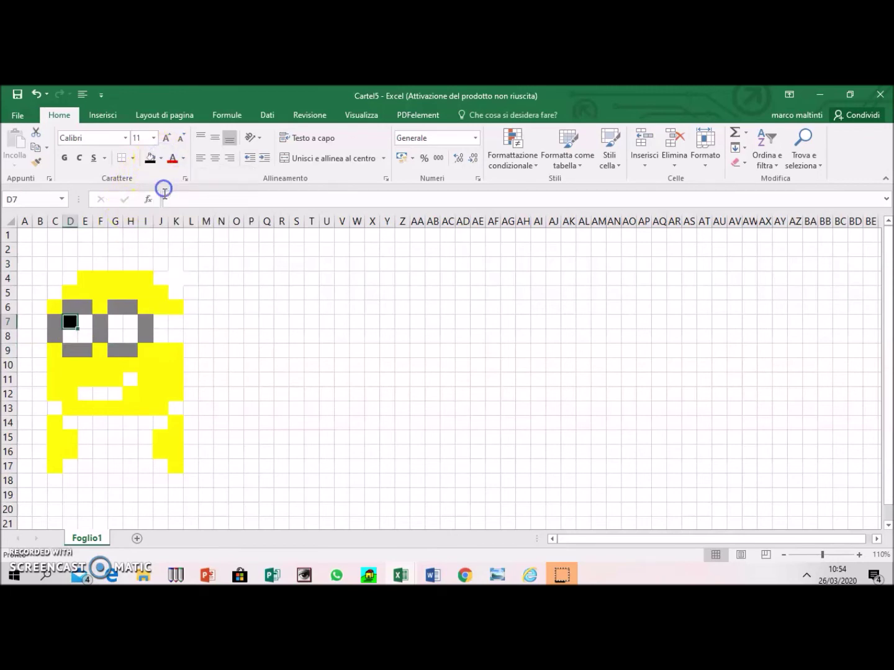
{"action": "left_click", "coordinate": [116, 323]}
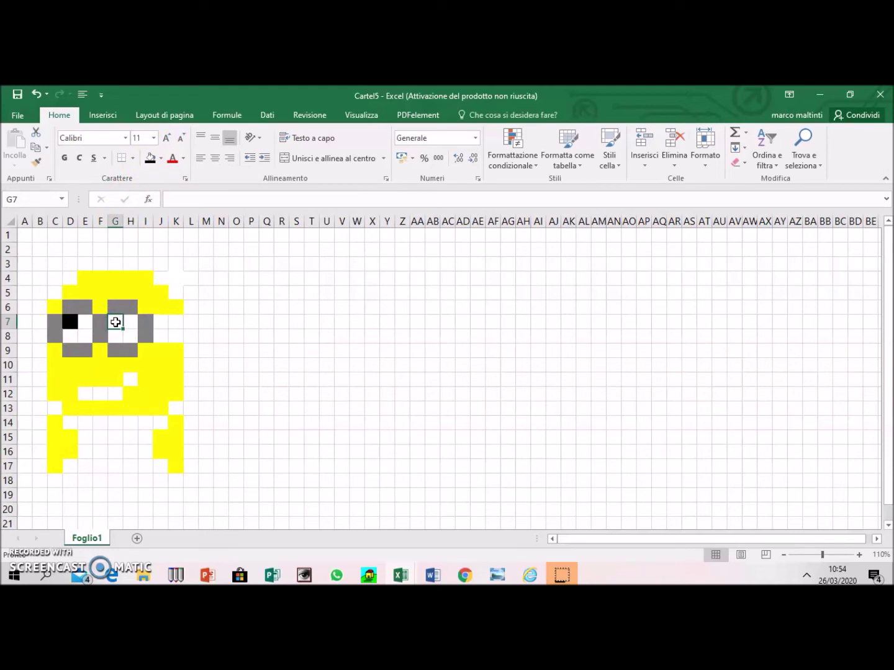
{"action": "left_click", "coordinate": [150, 159]}
Fill the mouth E12:G12 and H11 plus the goggle strap J7:K8 black.
{"action": "left_click_drag", "start_coordinate": [86, 392], "coordinate": [114, 394]}
{"action": "left_click", "coordinate": [150, 159]}
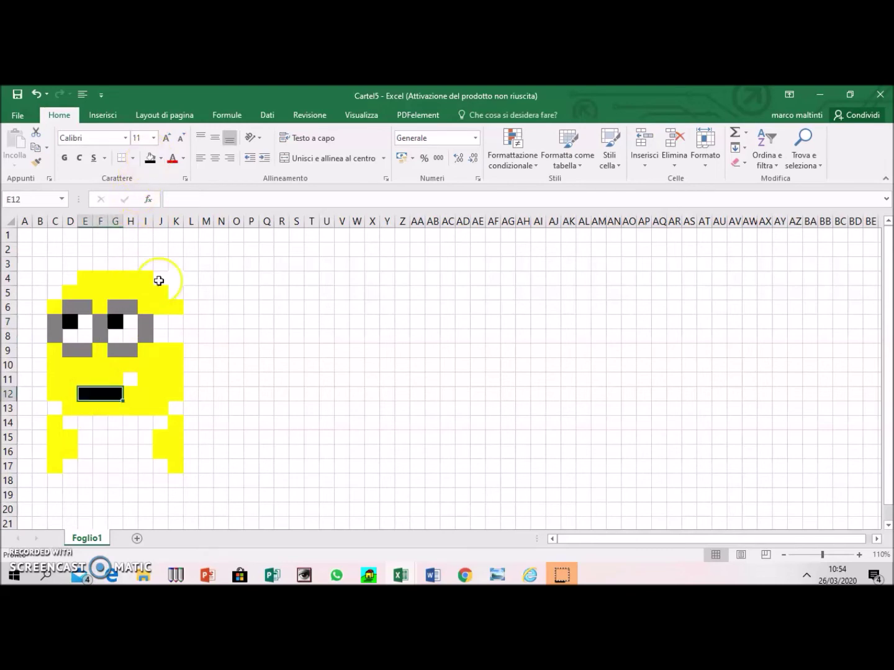
{"action": "left_click", "coordinate": [129, 380]}
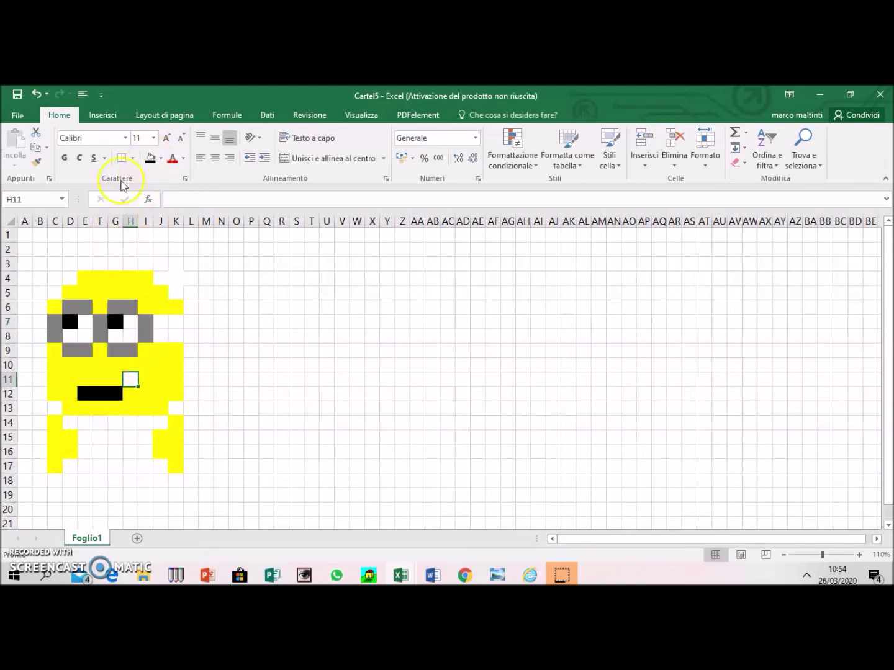
{"action": "left_click", "coordinate": [149, 158]}
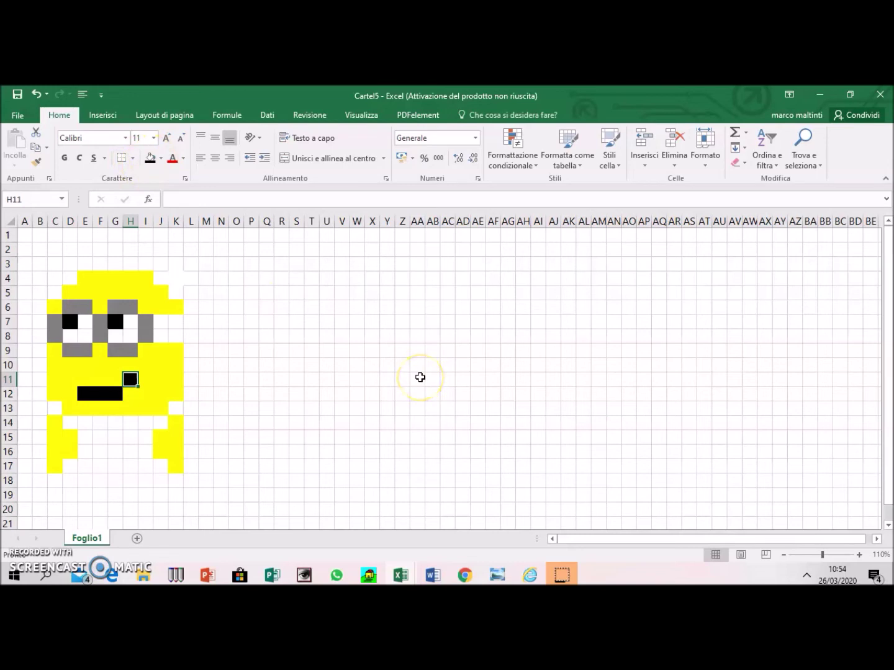
{"action": "left_click_drag", "start_coordinate": [163, 322], "coordinate": [175, 331]}
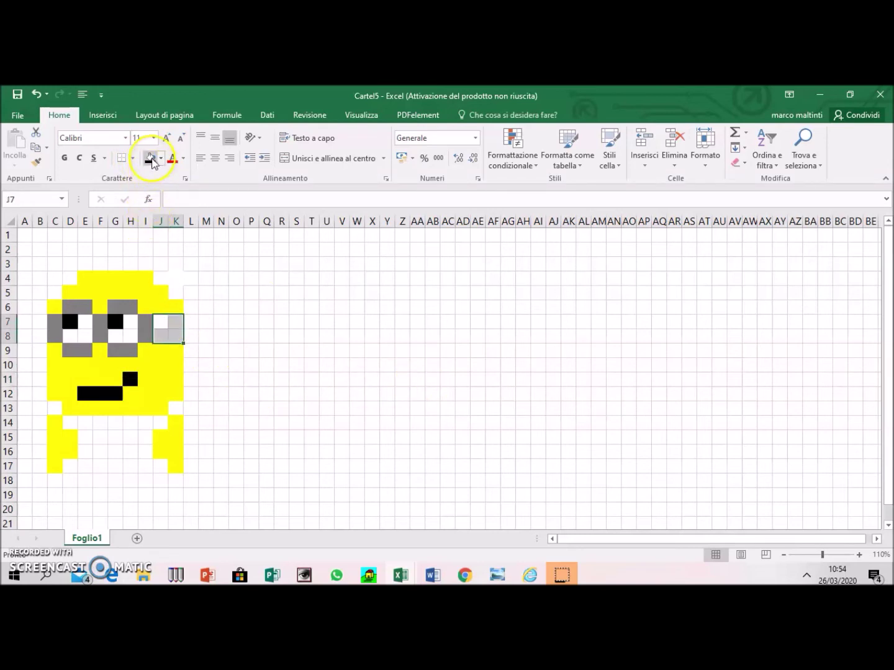
{"action": "left_click", "coordinate": [149, 159]}
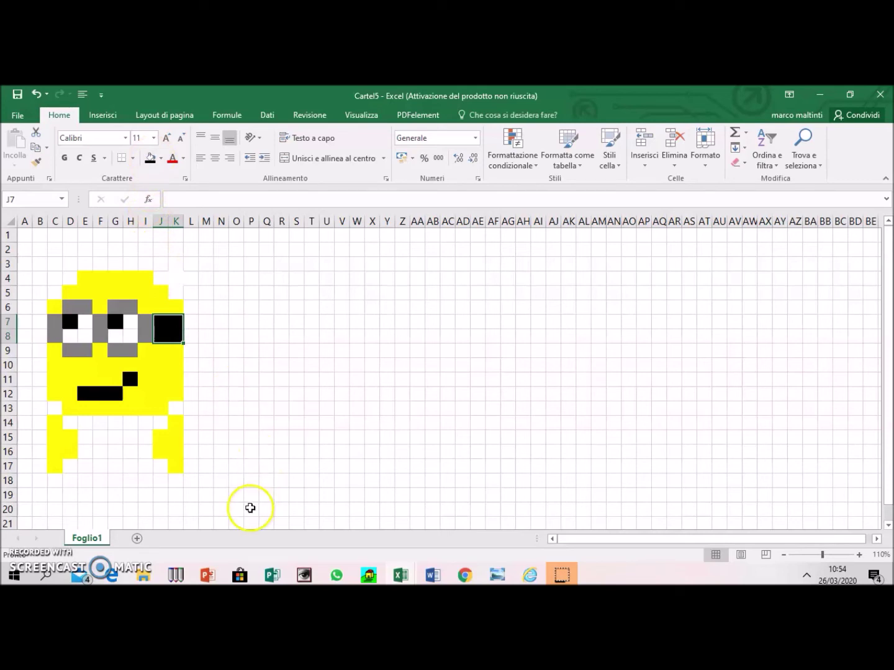
Fill the shoes K18:L18, K19, B18:C18 and C19 black.
{"action": "left_click_drag", "start_coordinate": [187, 483], "coordinate": [177, 483]}
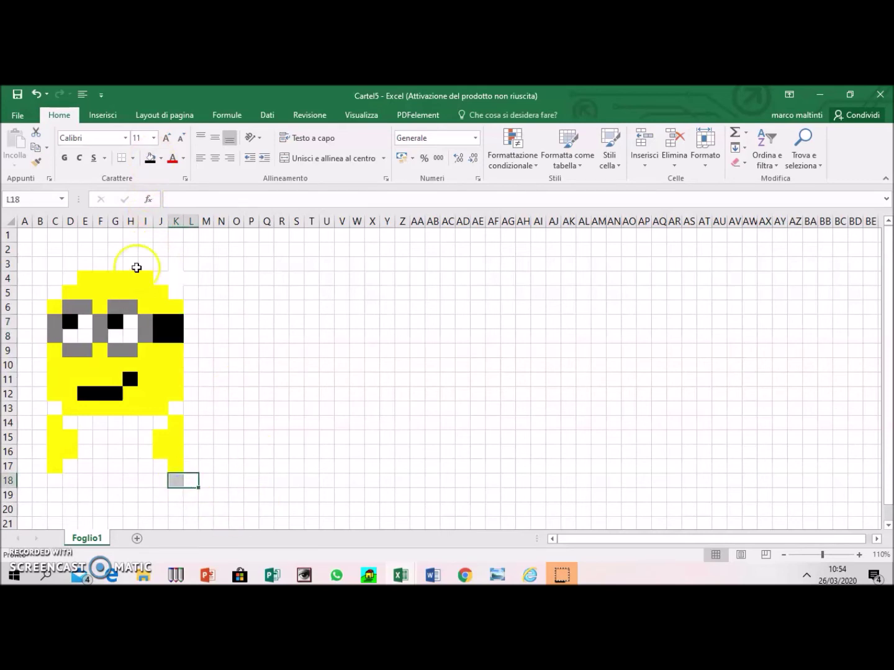
{"action": "left_click", "coordinate": [150, 158]}
{"action": "left_click", "coordinate": [176, 494]}
{"action": "left_click", "coordinate": [149, 159]}
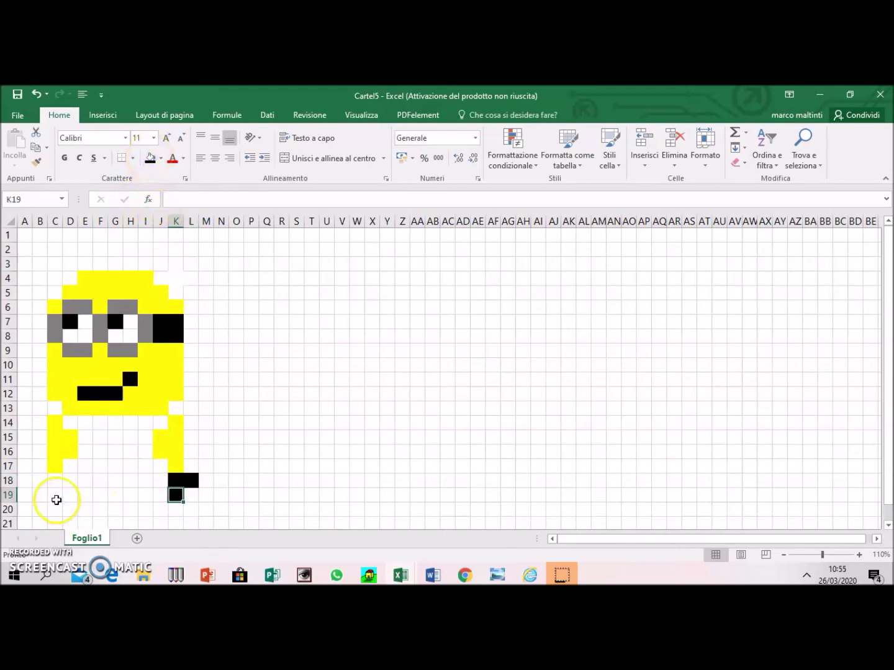
{"action": "left_click_drag", "start_coordinate": [40, 476], "coordinate": [53, 480]}
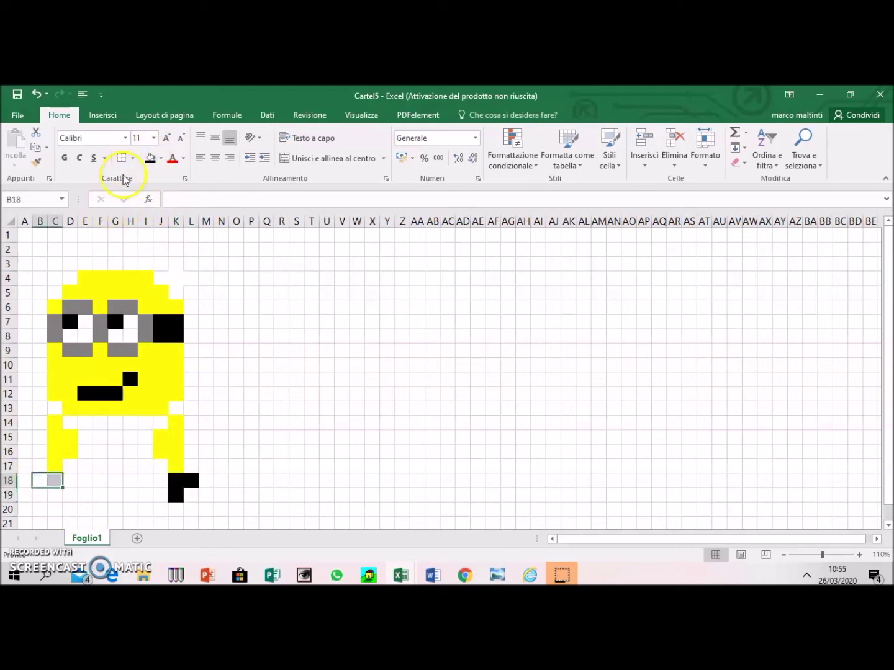
{"action": "left_click", "coordinate": [150, 159]}
{"action": "left_click", "coordinate": [56, 494]}
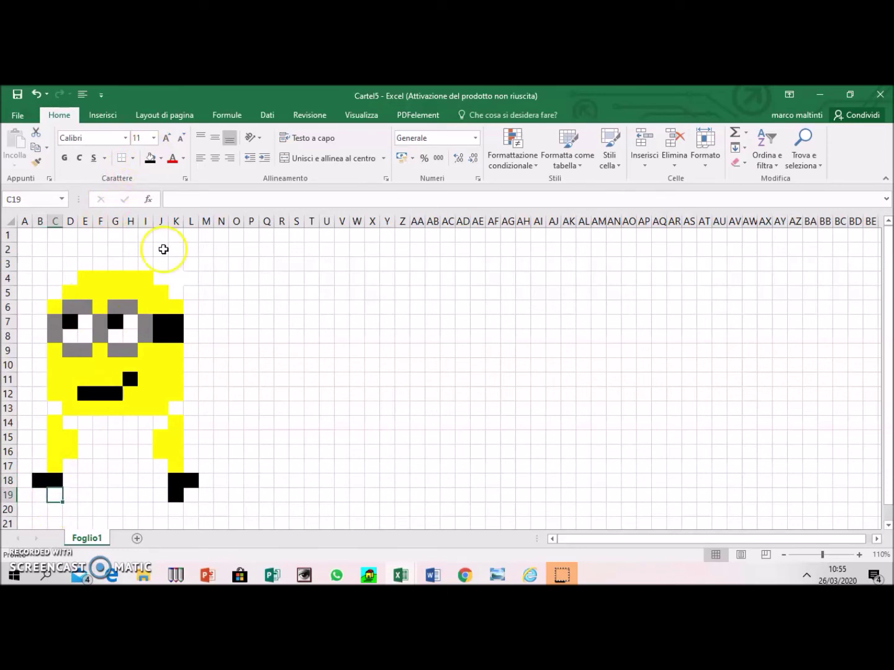
{"action": "left_click", "coordinate": [148, 159]}
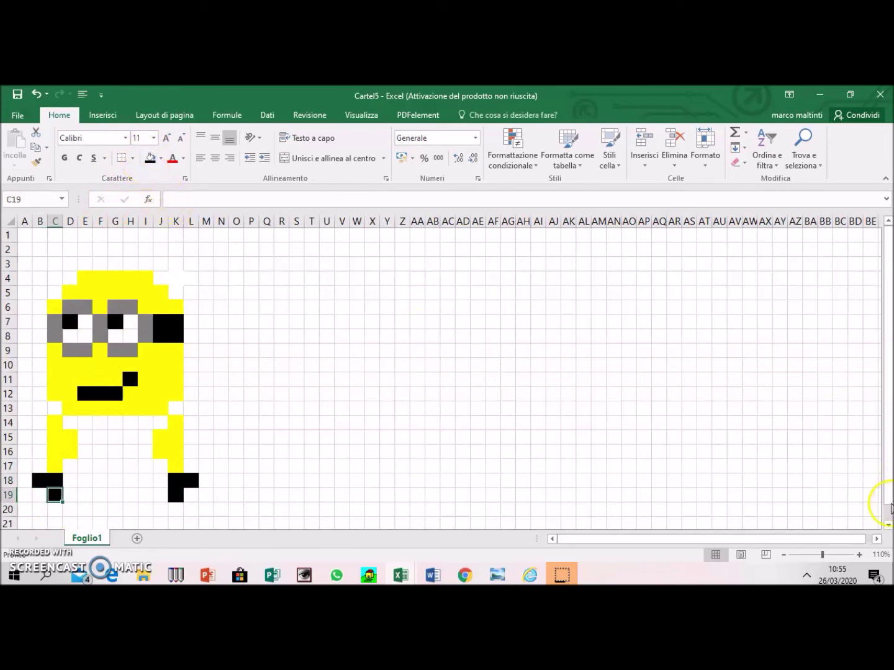
{"action": "left_click", "coordinate": [888, 525]}
{"action": "left_click", "coordinate": [888, 524]}
{"action": "left_click", "coordinate": [887, 524]}
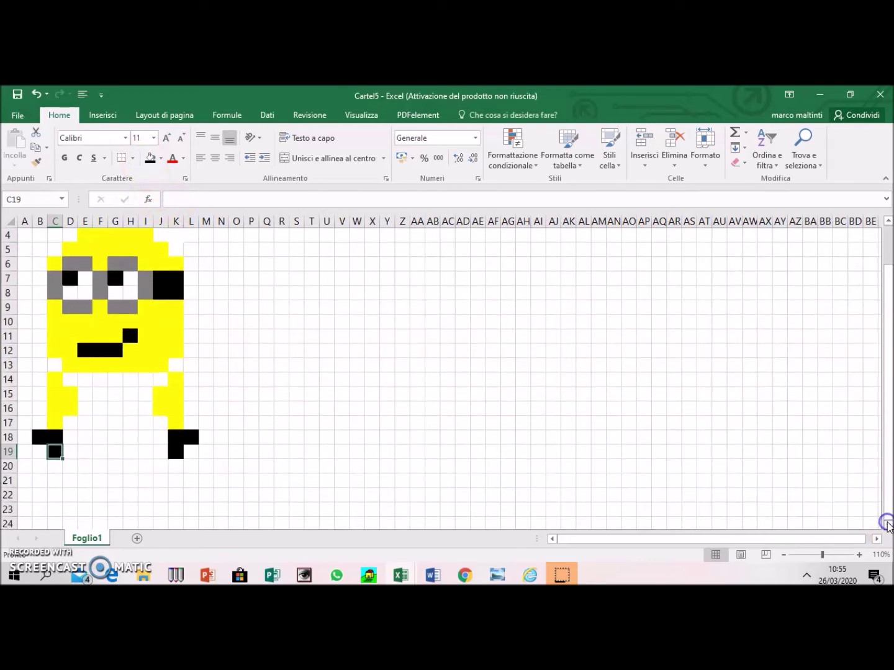
{"action": "left_click", "coordinate": [887, 220]}
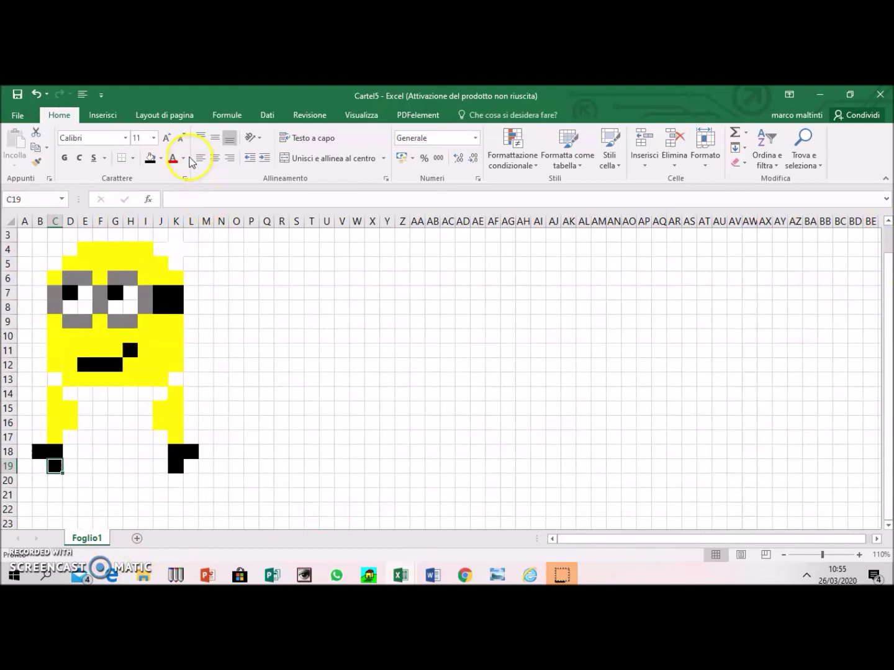
{"action": "left_click", "coordinate": [54, 380]}
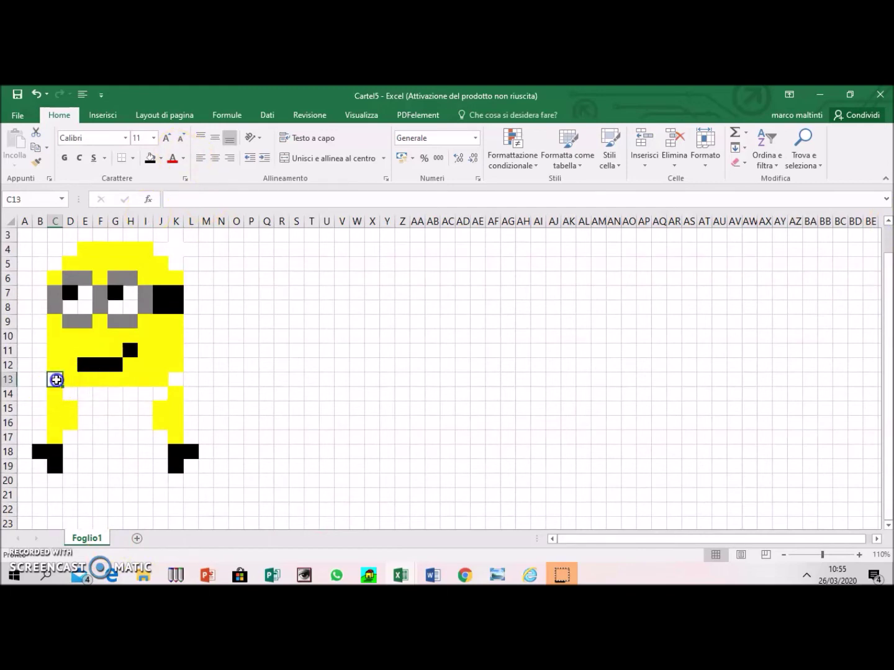
Fill straps C13 and K13, the bib D14:J14 and E15:I15 blue.
{"action": "left_click", "coordinate": [159, 158]}
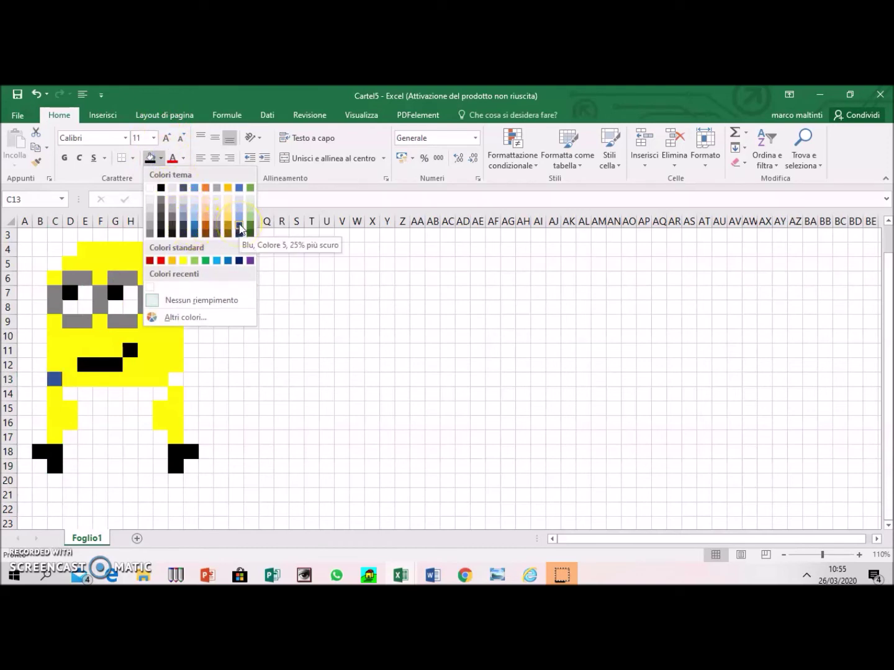
{"action": "left_click", "coordinate": [228, 261]}
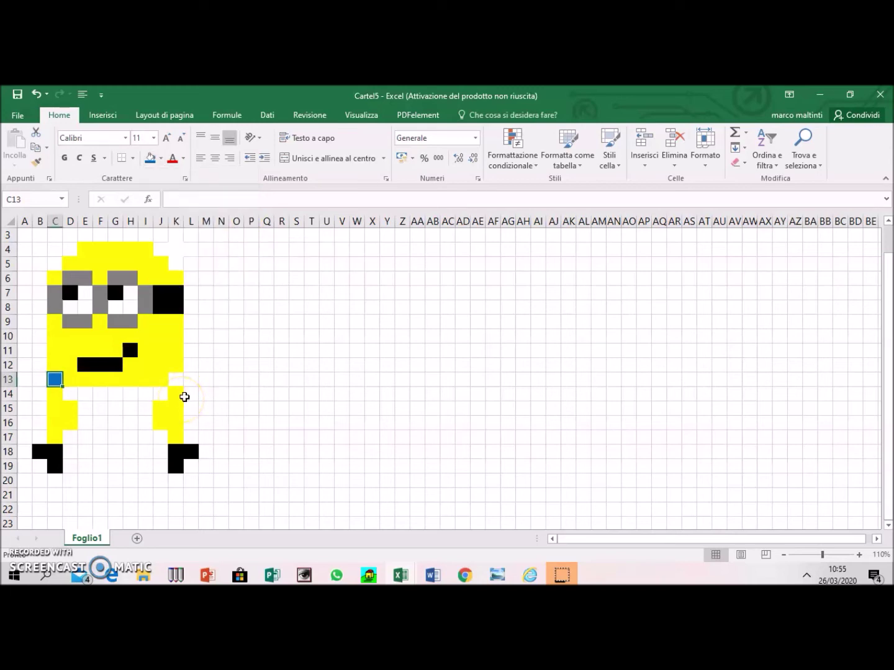
{"action": "left_click", "coordinate": [178, 380]}
{"action": "left_click", "coordinate": [150, 158]}
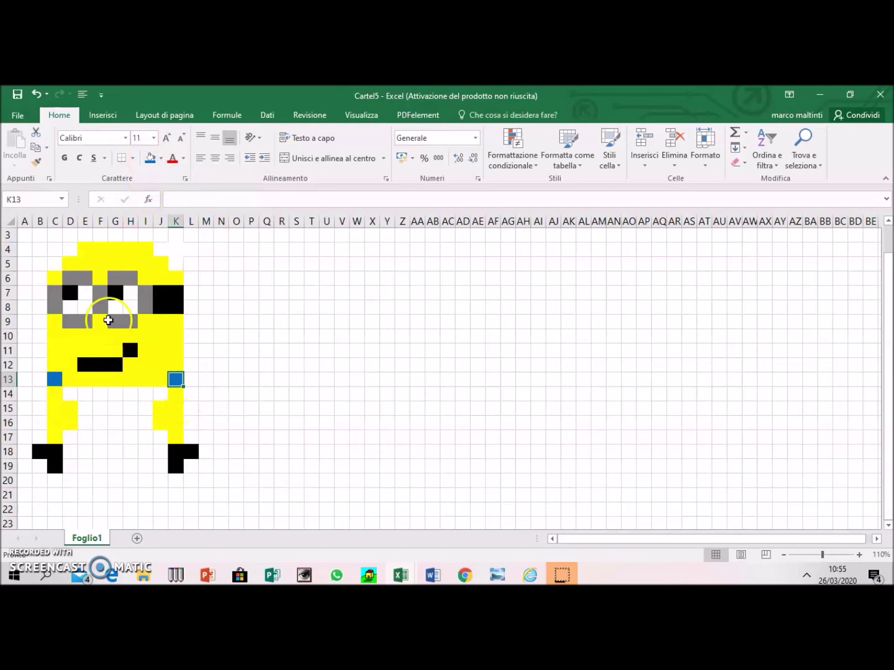
{"action": "left_click_drag", "start_coordinate": [72, 395], "coordinate": [157, 394]}
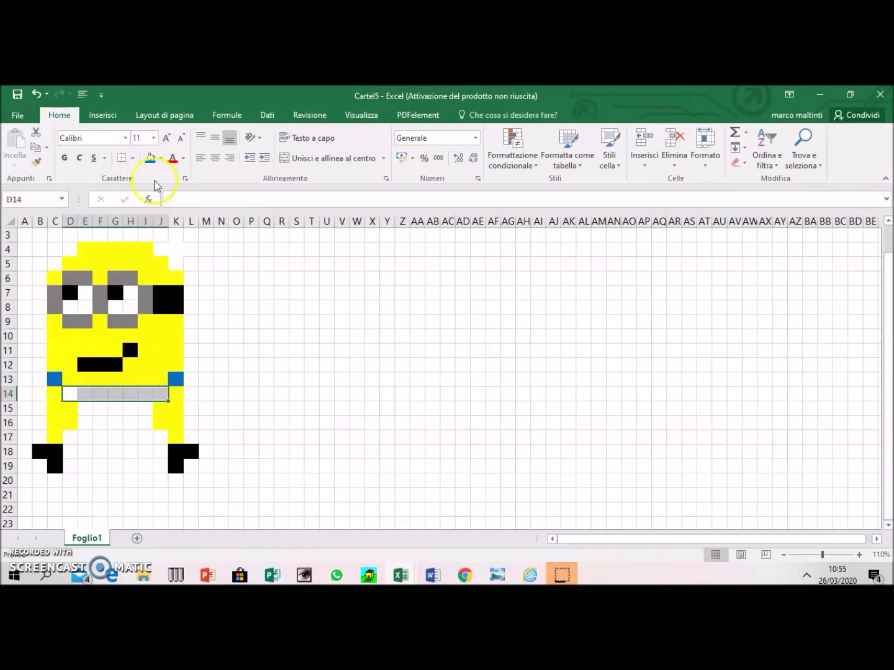
{"action": "left_click", "coordinate": [150, 158]}
{"action": "left_click_drag", "start_coordinate": [87, 408], "coordinate": [147, 408]}
{"action": "left_click", "coordinate": [150, 158]}
Fill E16:I16, D17:J17, D18:J18 and D19:J19 blue.
{"action": "left_click_drag", "start_coordinate": [91, 424], "coordinate": [142, 427]}
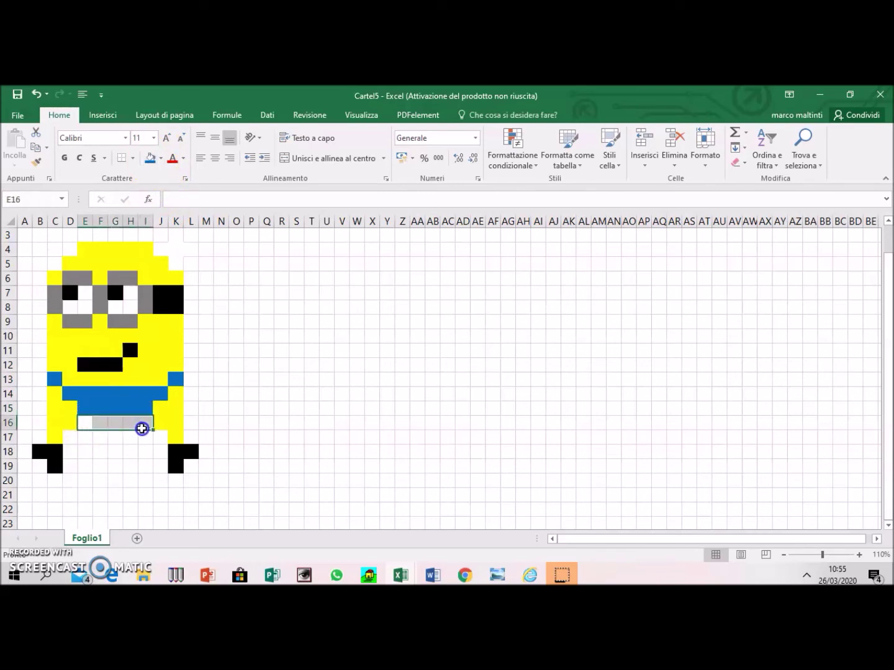
{"action": "left_click", "coordinate": [151, 159]}
{"action": "left_click_drag", "start_coordinate": [69, 438], "coordinate": [159, 438]}
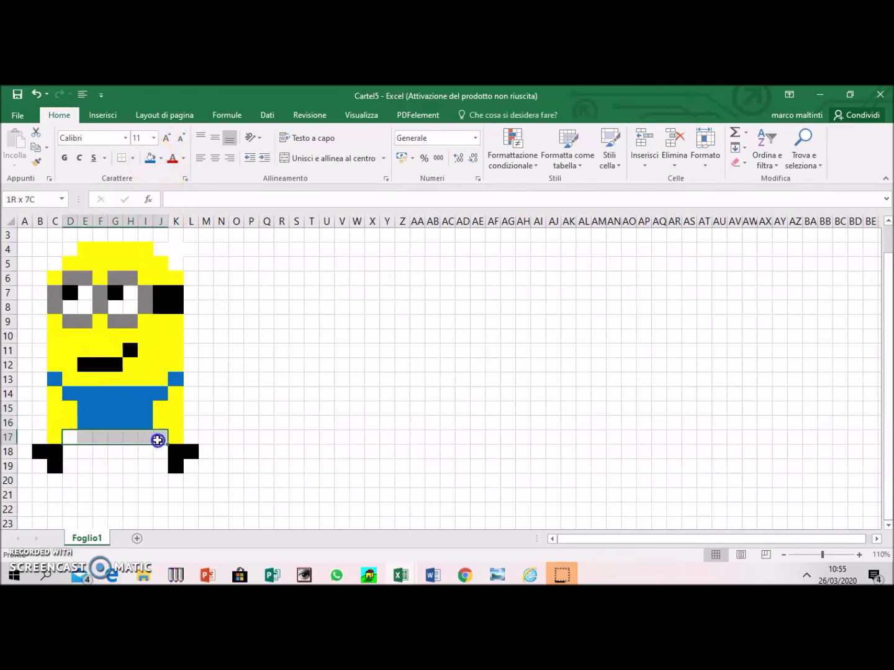
{"action": "left_click", "coordinate": [150, 159]}
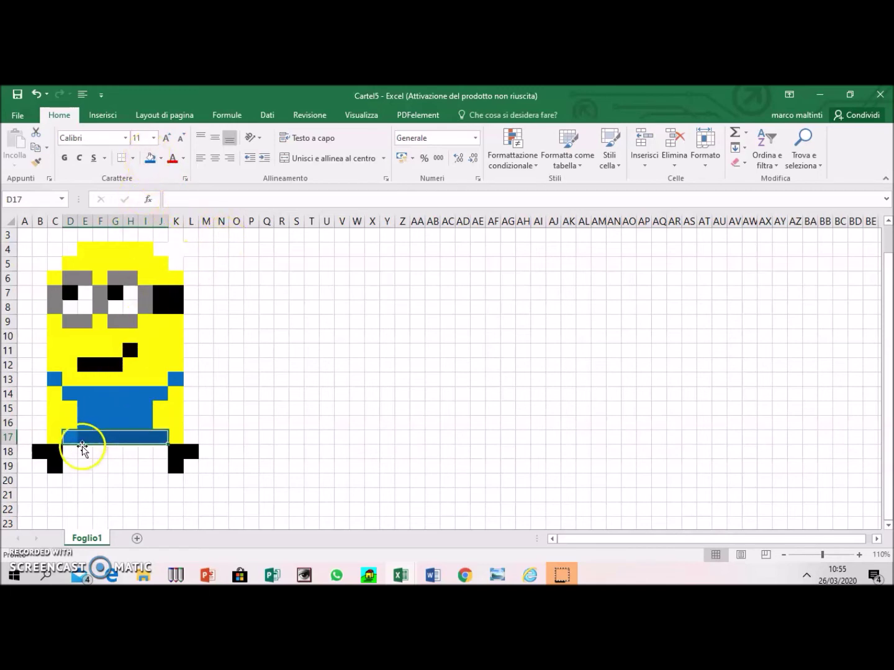
{"action": "left_click_drag", "start_coordinate": [69, 454], "coordinate": [161, 455]}
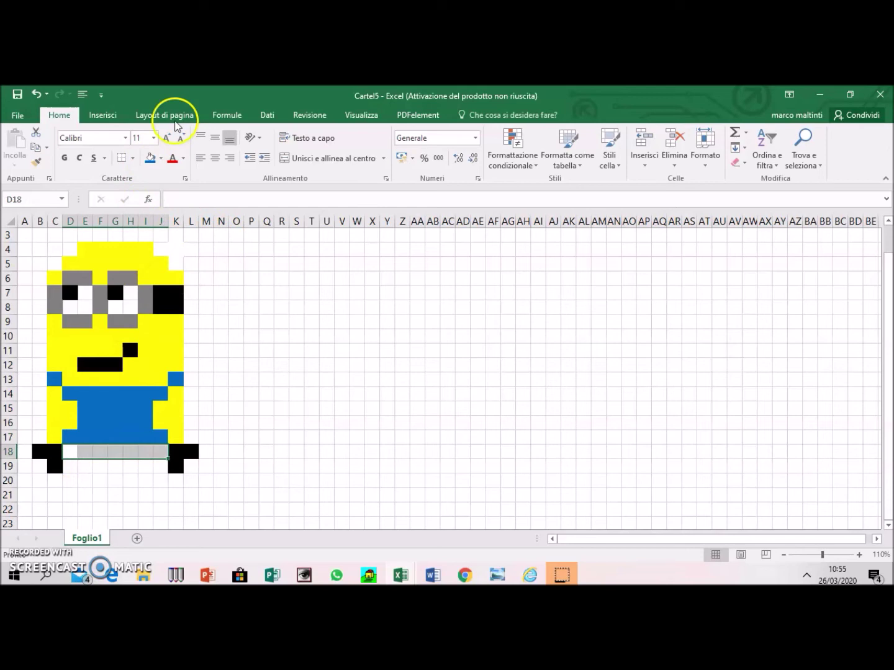
{"action": "left_click", "coordinate": [149, 159]}
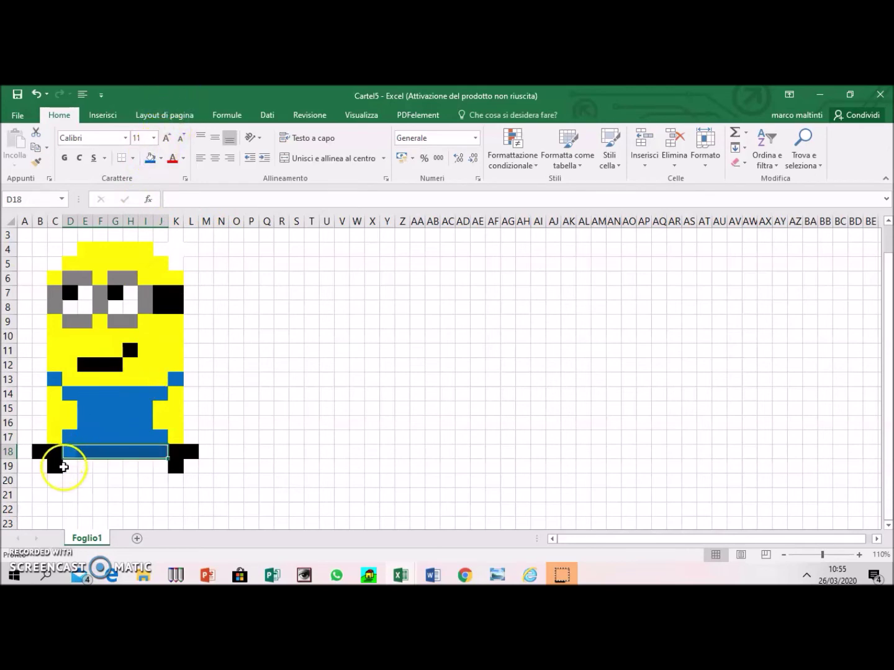
{"action": "left_click_drag", "start_coordinate": [66, 466], "coordinate": [154, 466]}
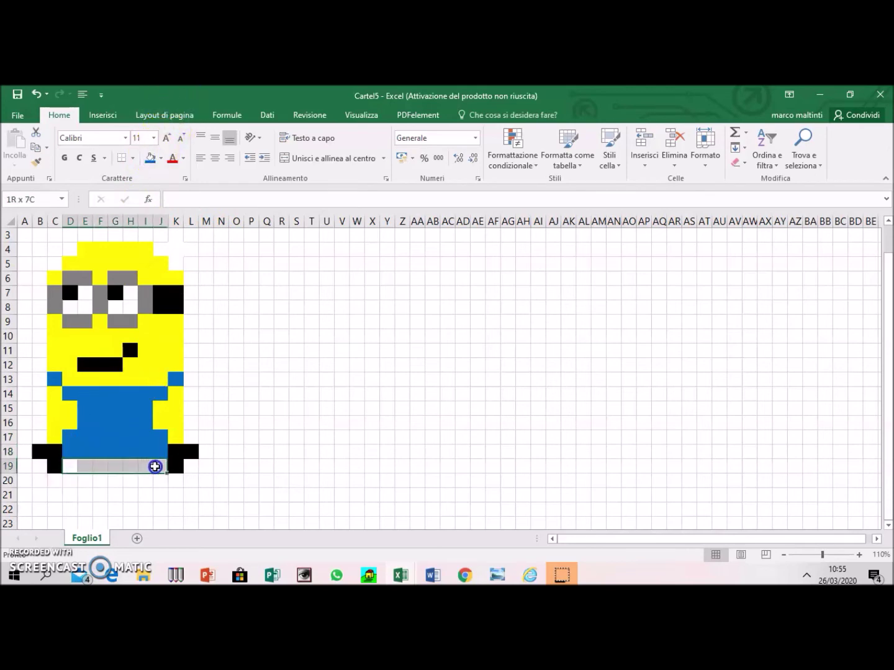
{"action": "left_click", "coordinate": [149, 159]}
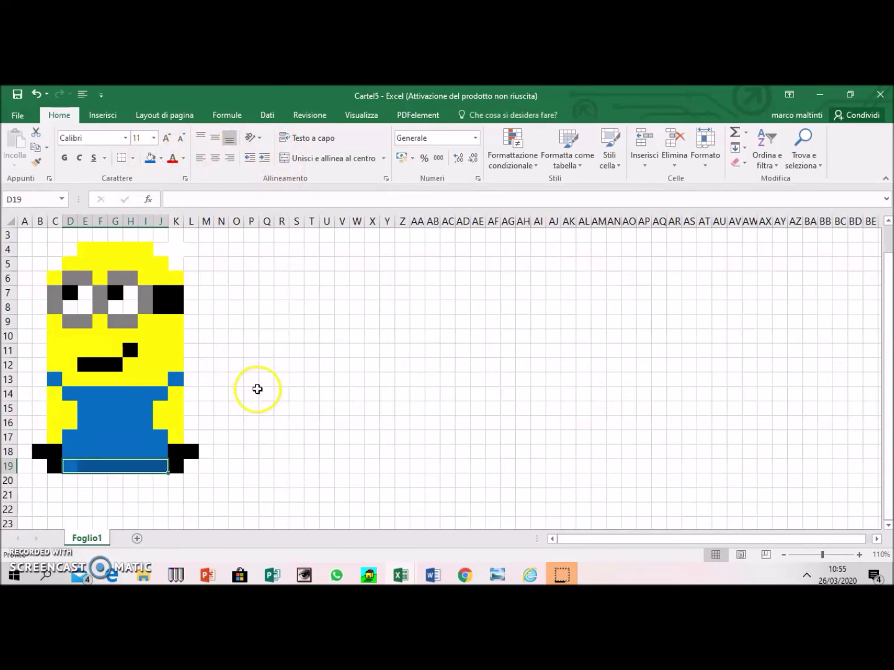
{"action": "left_click", "coordinate": [257, 390]}
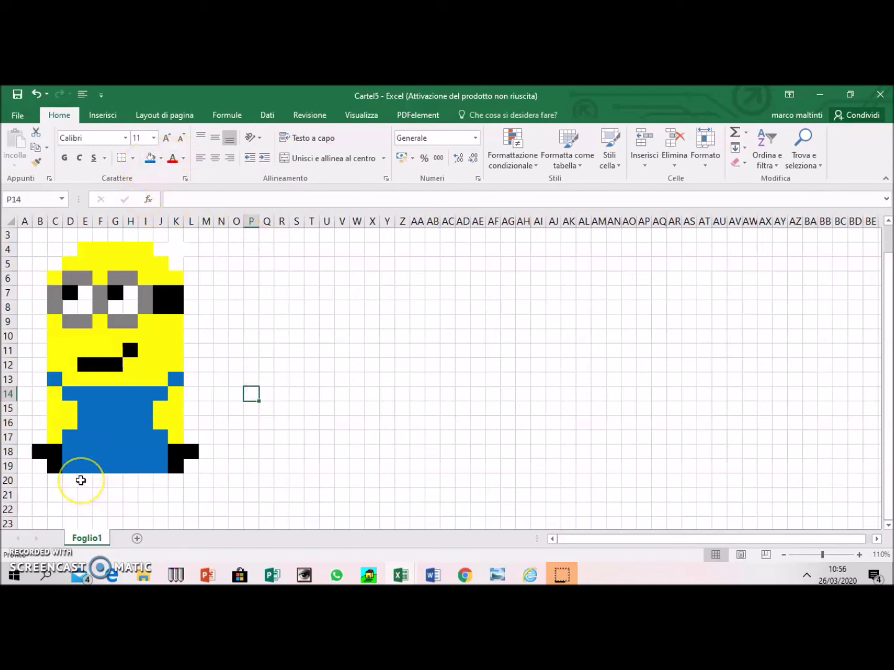
{"action": "left_click", "coordinate": [86, 482]}
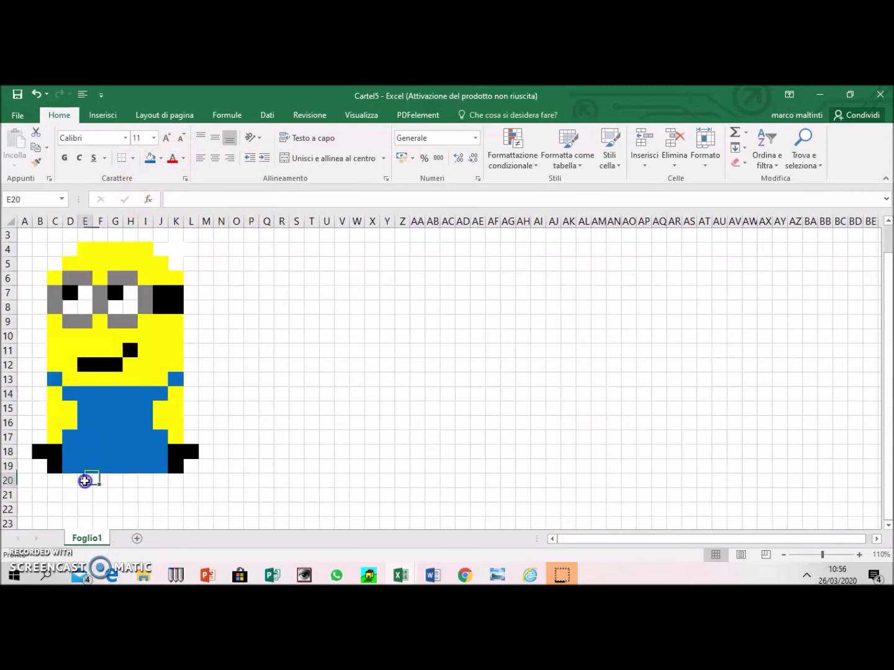
Fill E20:F20 and D21:F21 black to form the Minion's left foot.
{"action": "left_click", "coordinate": [161, 160]}
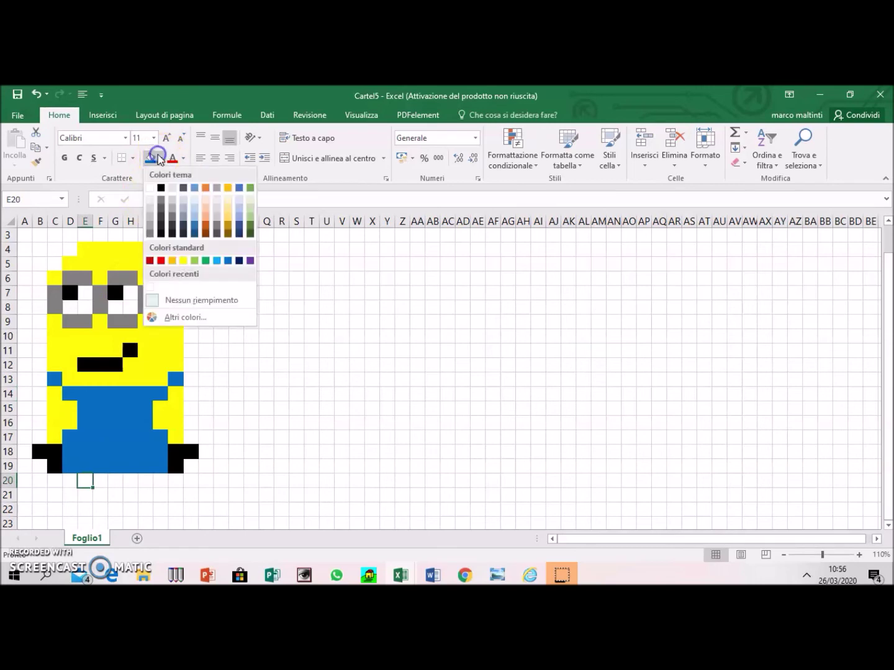
{"action": "left_click", "coordinate": [161, 187]}
{"action": "left_click_drag", "start_coordinate": [98, 478], "coordinate": [97, 479]}
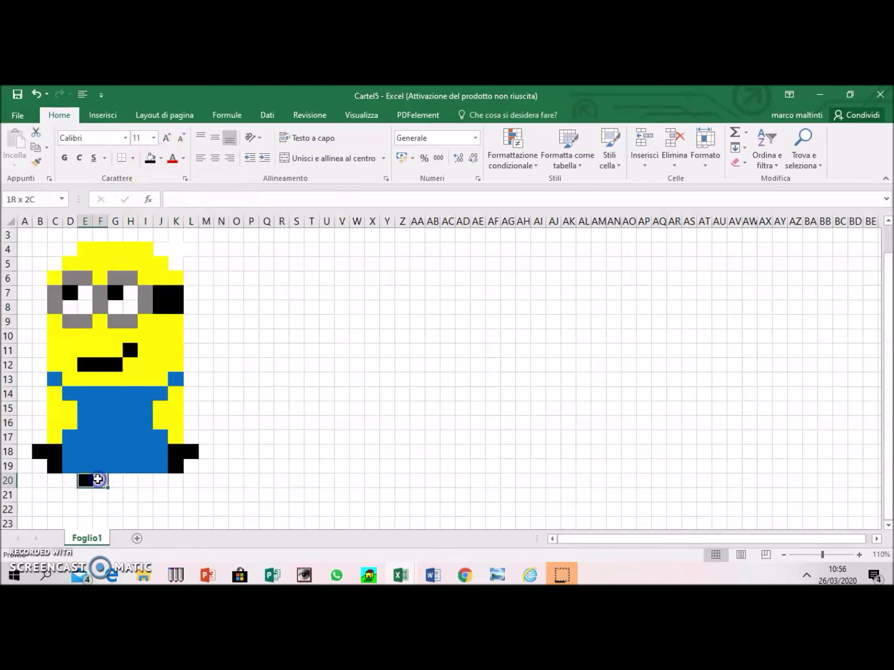
{"action": "left_click", "coordinate": [149, 159]}
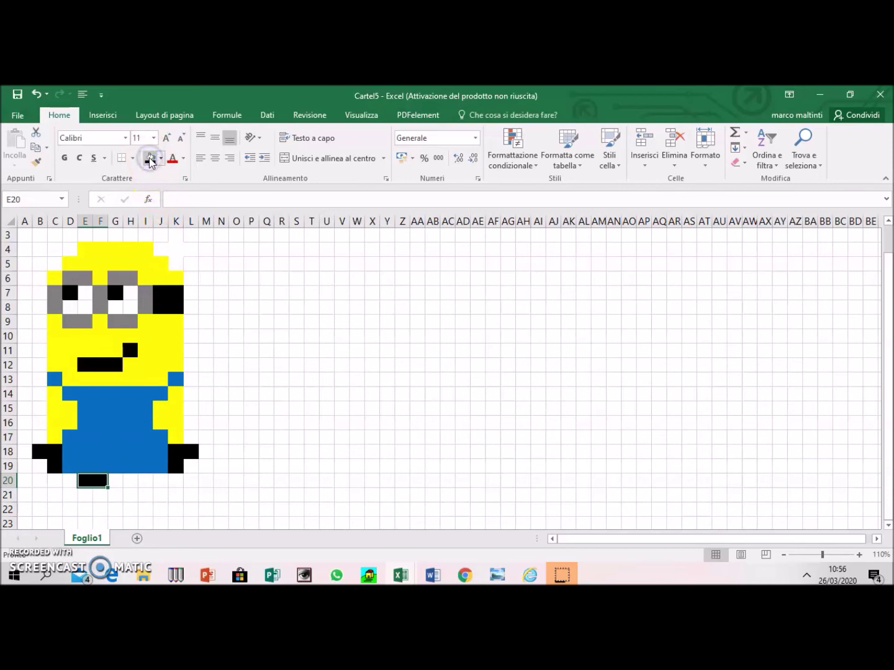
{"action": "left_click_drag", "start_coordinate": [100, 495], "coordinate": [70, 495]}
{"action": "left_click", "coordinate": [149, 159]}
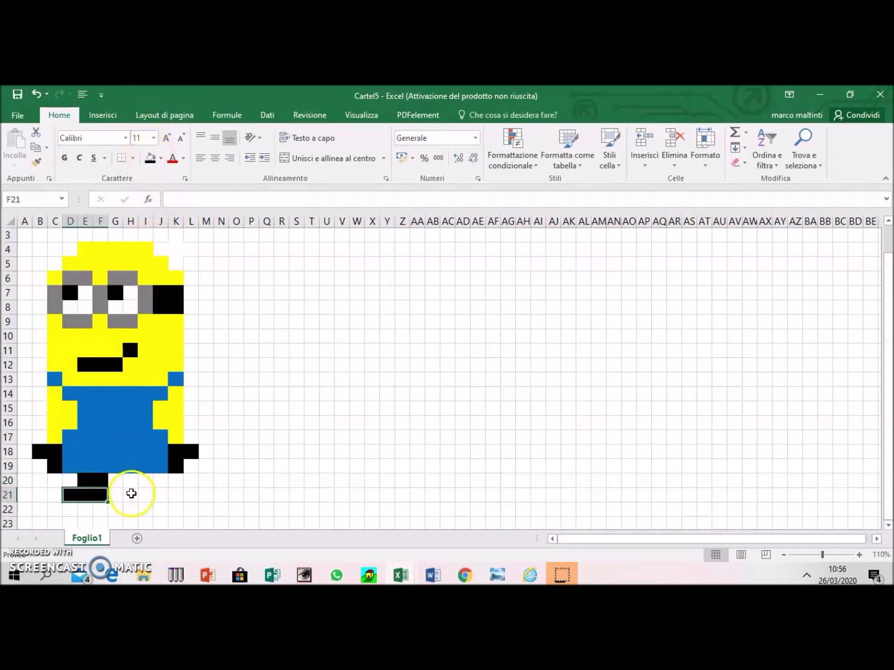
Fill H20:I20 and H21:J21 black to form the right foot.
{"action": "left_click_drag", "start_coordinate": [131, 482], "coordinate": [142, 485]}
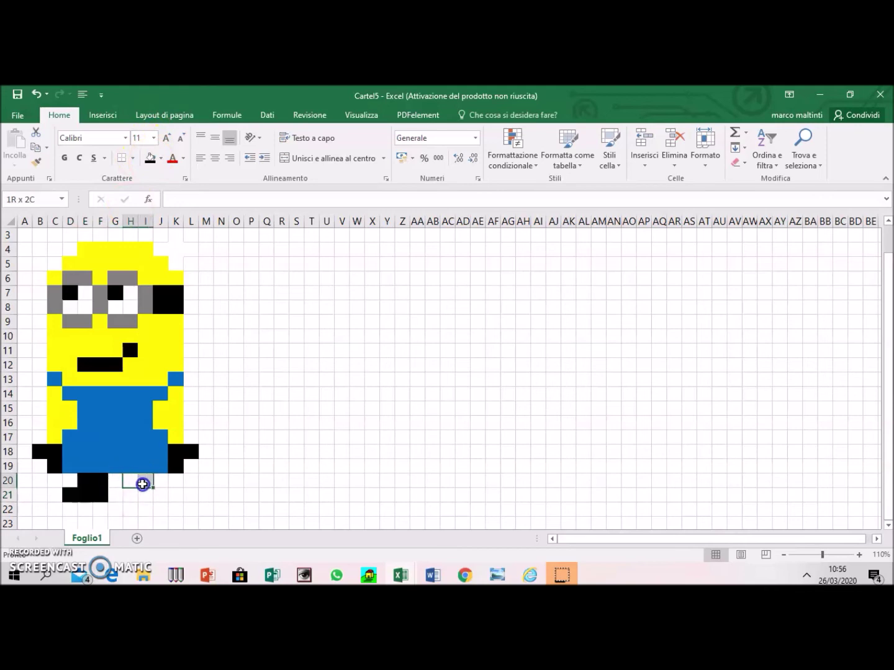
{"action": "left_click", "coordinate": [150, 159]}
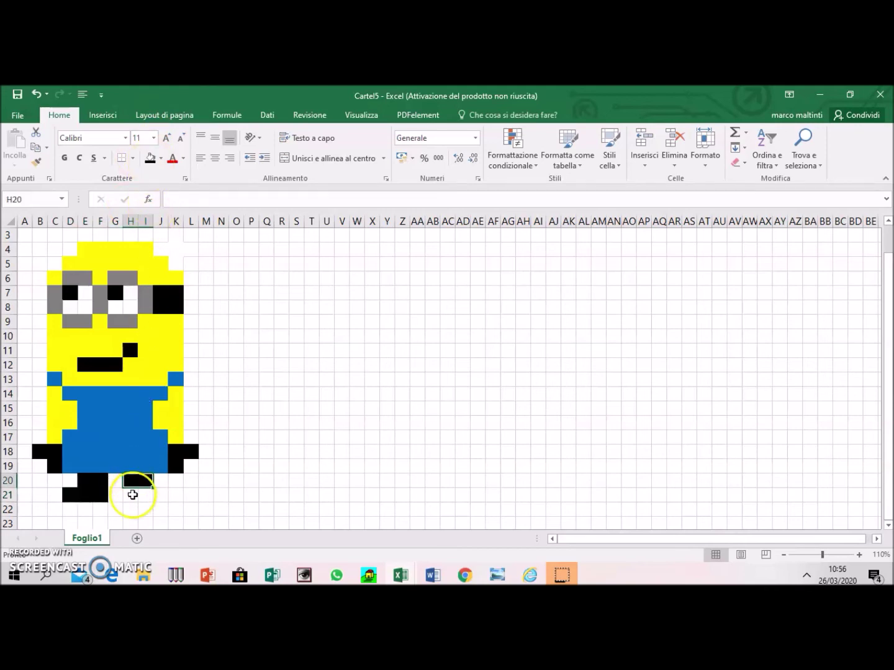
{"action": "left_click_drag", "start_coordinate": [131, 500], "coordinate": [161, 497]}
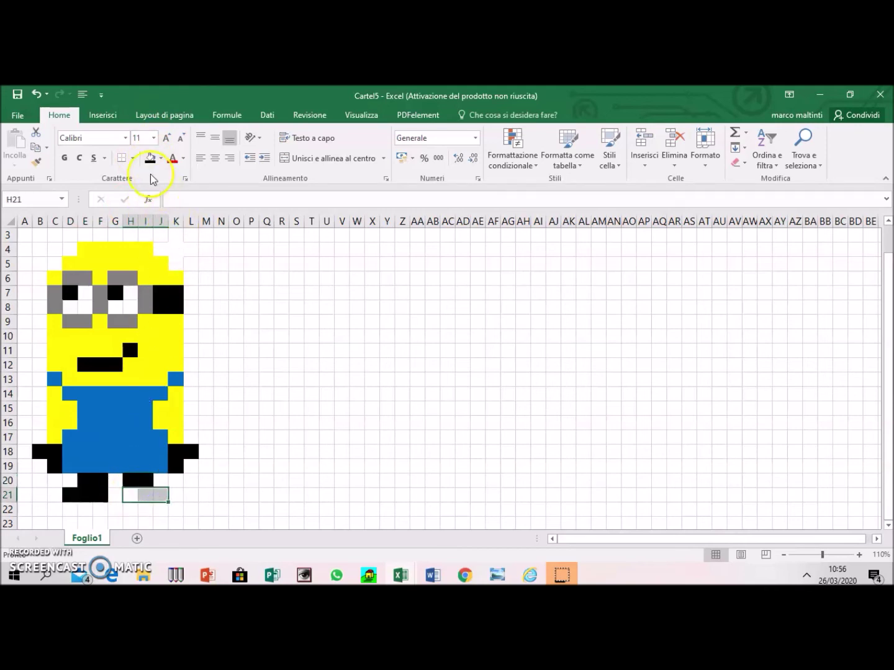
{"action": "left_click", "coordinate": [149, 158]}
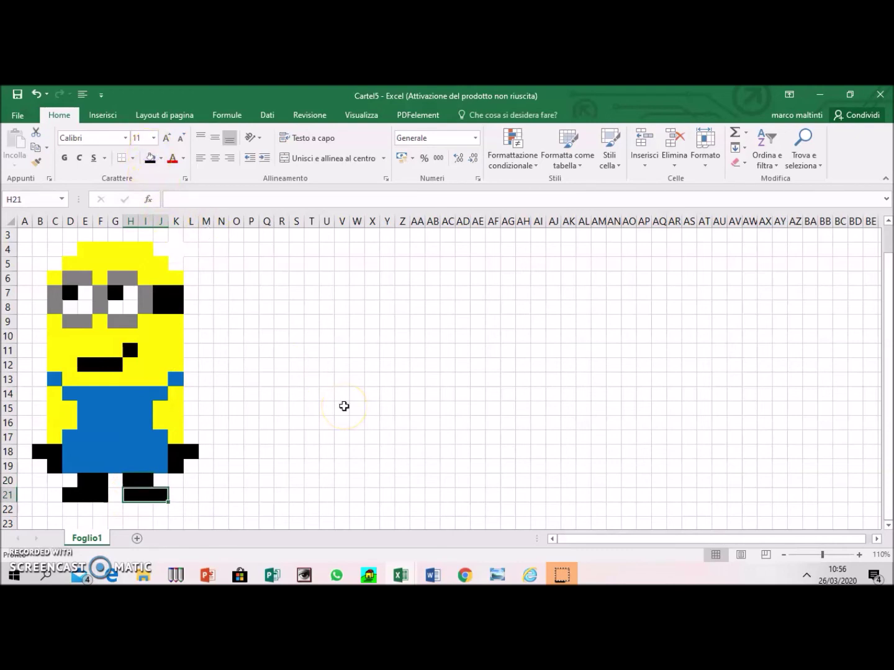
{"action": "left_click", "coordinate": [343, 406]}
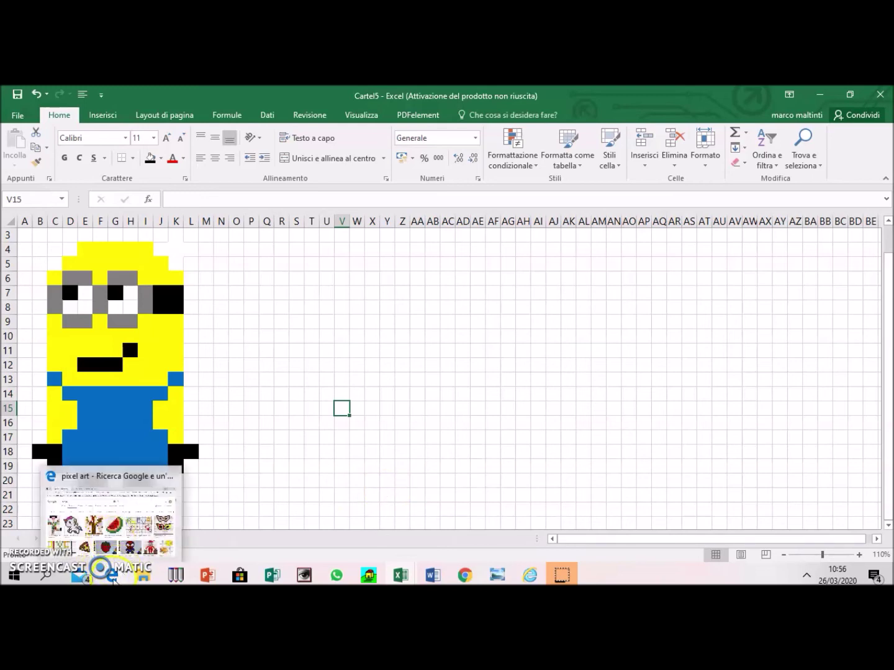
{"action": "left_click", "coordinate": [113, 578]}
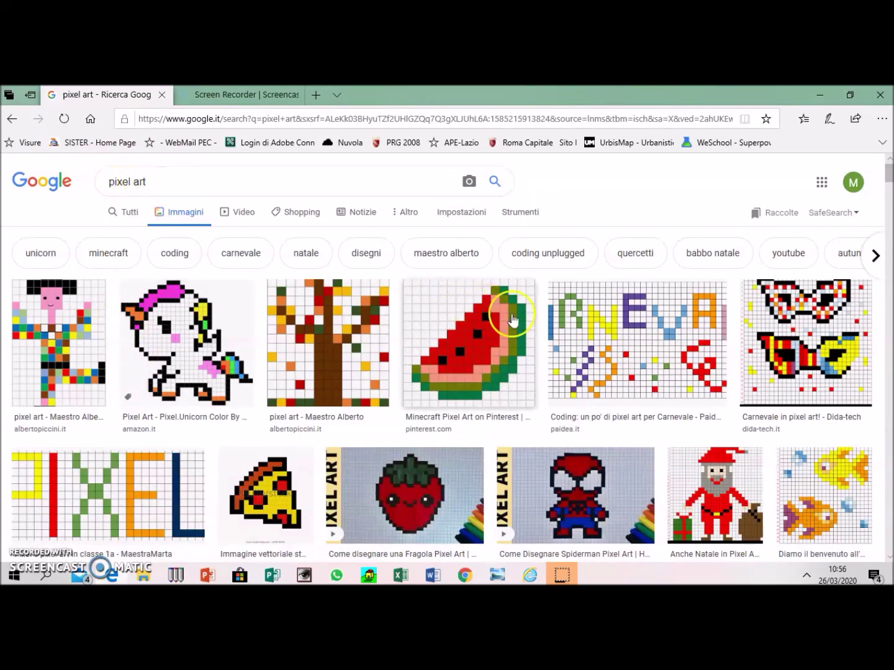
Scroll down through the Google 'pixel art' image results for drawing ideas.
{"action": "scroll", "coordinate": [651, 351], "scroll_direction": "down", "scroll_amount": 5}
{"action": "scroll", "coordinate": [652, 351], "scroll_direction": "down", "scroll_amount": 2}
{"action": "scroll", "coordinate": [654, 352], "scroll_direction": "down", "scroll_amount": 1}
{"action": "scroll", "coordinate": [659, 351], "scroll_direction": "down", "scroll_amount": 2}
{"action": "scroll", "coordinate": [662, 353], "scroll_direction": "down", "scroll_amount": 2}
{"action": "scroll", "coordinate": [663, 353], "scroll_direction": "down", "scroll_amount": 2}
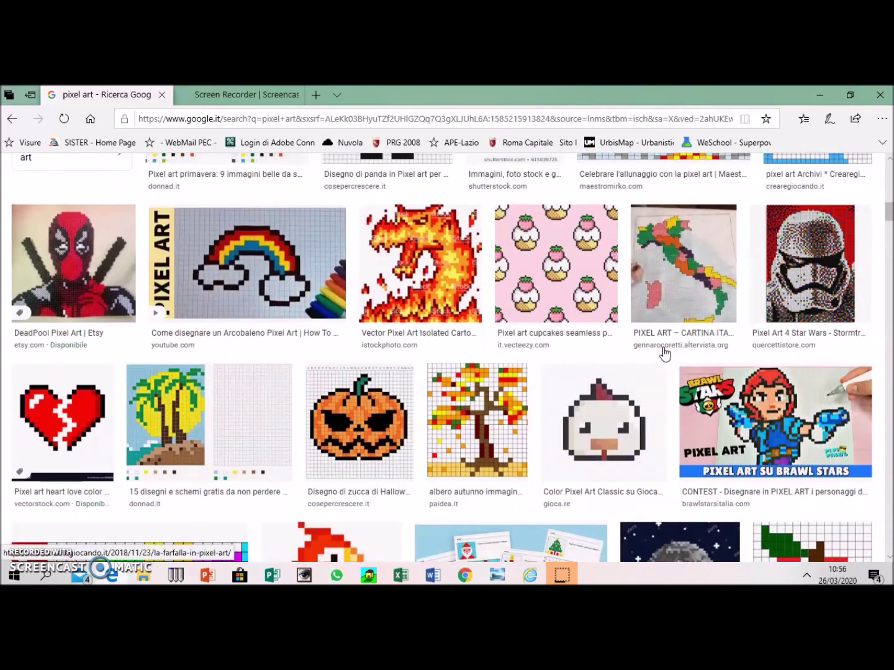
{"action": "scroll", "coordinate": [664, 353], "scroll_direction": "up", "scroll_amount": 2}
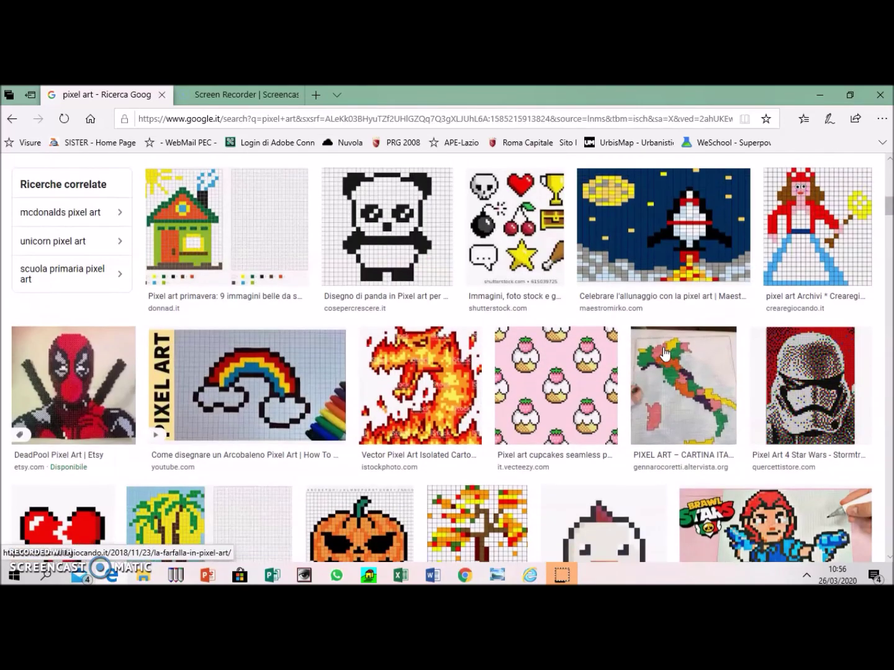
{"action": "left_click", "coordinate": [428, 406]}
{"action": "scroll", "coordinate": [654, 377], "scroll_direction": "down", "scroll_amount": 1}
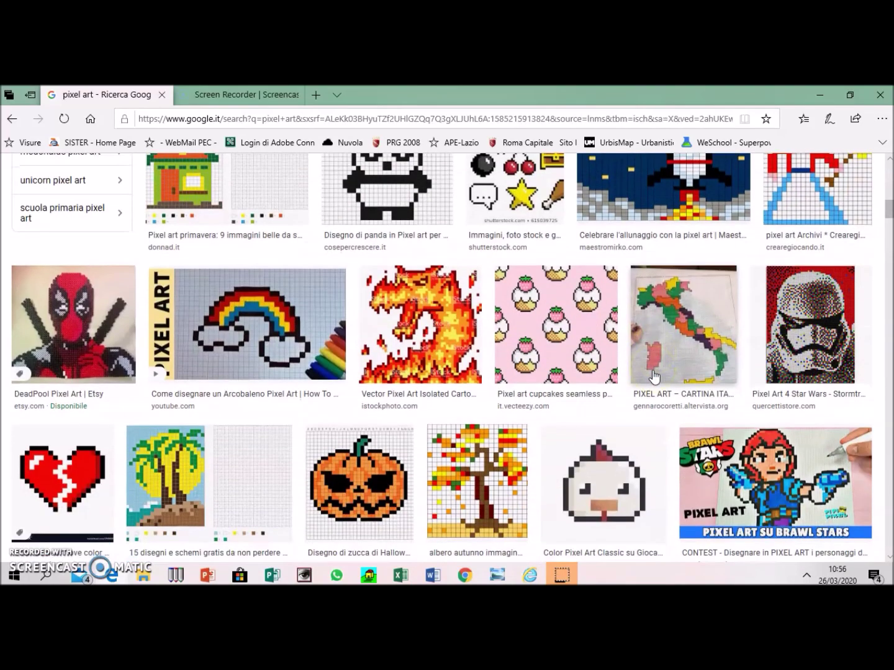
{"action": "scroll", "coordinate": [654, 376], "scroll_direction": "down", "scroll_amount": 1}
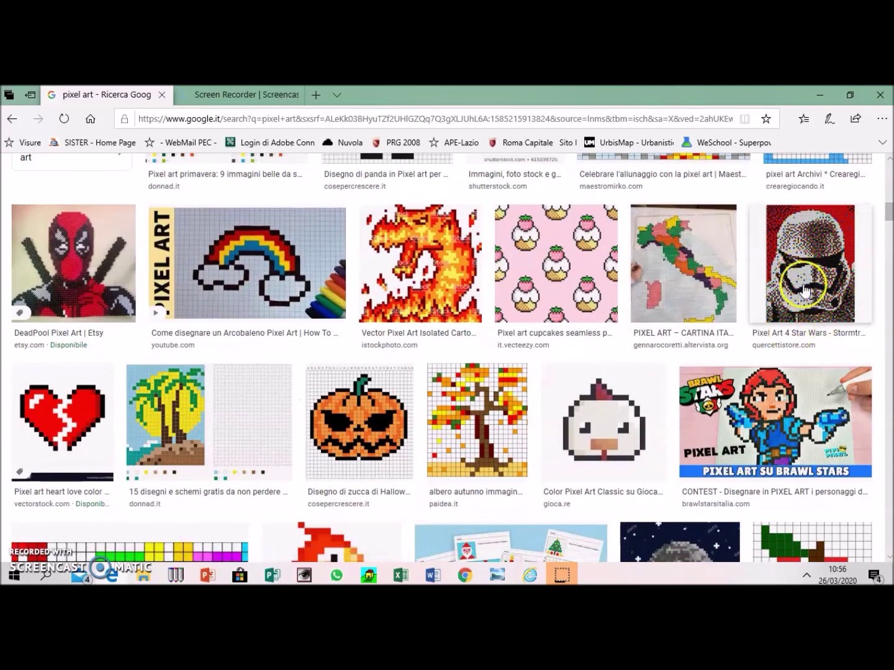
{"action": "scroll", "coordinate": [621, 385], "scroll_direction": "down", "scroll_amount": 1}
{"action": "left_click", "coordinate": [576, 395]}
{"action": "scroll", "coordinate": [565, 391], "scroll_direction": "down", "scroll_amount": 2}
{"action": "scroll", "coordinate": [539, 385], "scroll_direction": "down", "scroll_amount": 2}
{"action": "scroll", "coordinate": [538, 385], "scroll_direction": "down", "scroll_amount": 3}
{"action": "scroll", "coordinate": [540, 387], "scroll_direction": "down", "scroll_amount": 2}
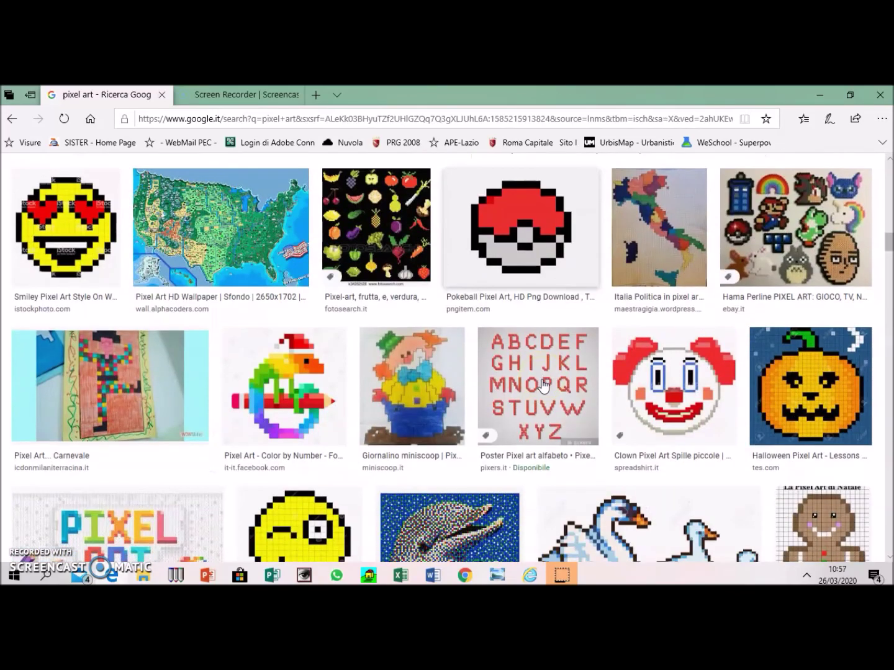
{"action": "scroll", "coordinate": [542, 385], "scroll_direction": "down", "scroll_amount": 3}
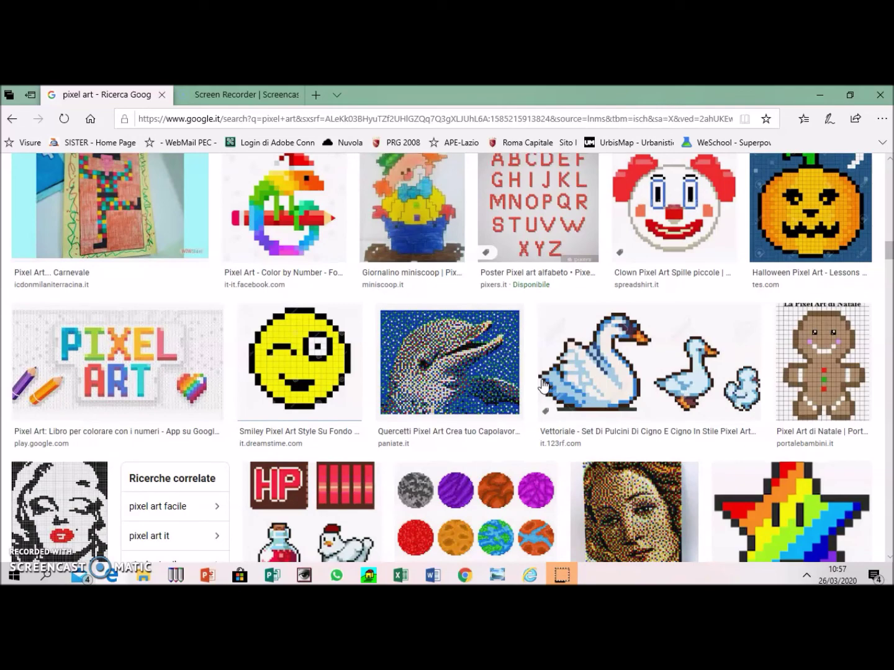
Browse further down and back up the results, then return to the esempi pixel workbook.
{"action": "scroll", "coordinate": [535, 396], "scroll_direction": "down", "scroll_amount": 1}
{"action": "scroll", "coordinate": [536, 396], "scroll_direction": "down", "scroll_amount": 1}
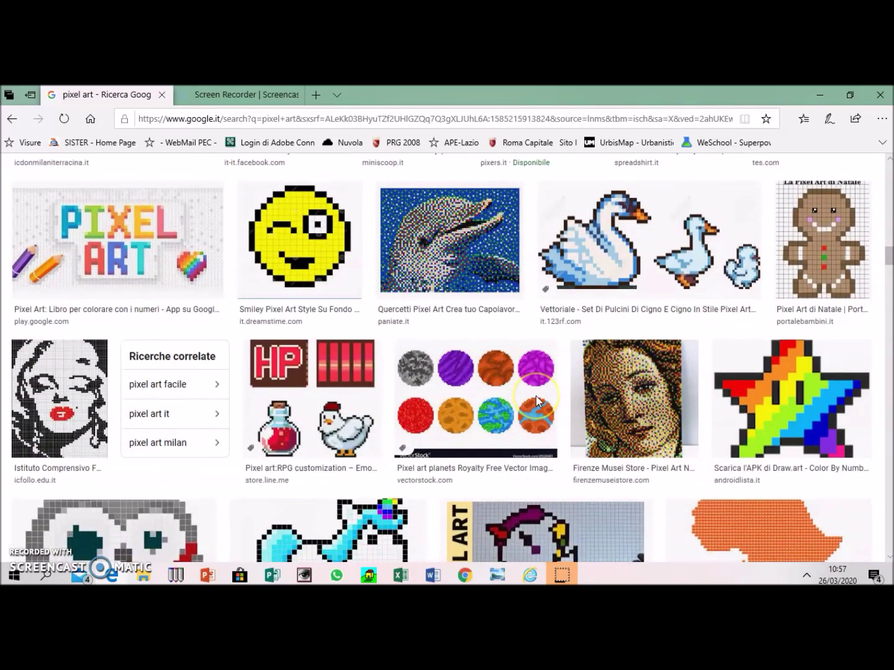
{"action": "scroll", "coordinate": [537, 402], "scroll_direction": "down", "scroll_amount": 2}
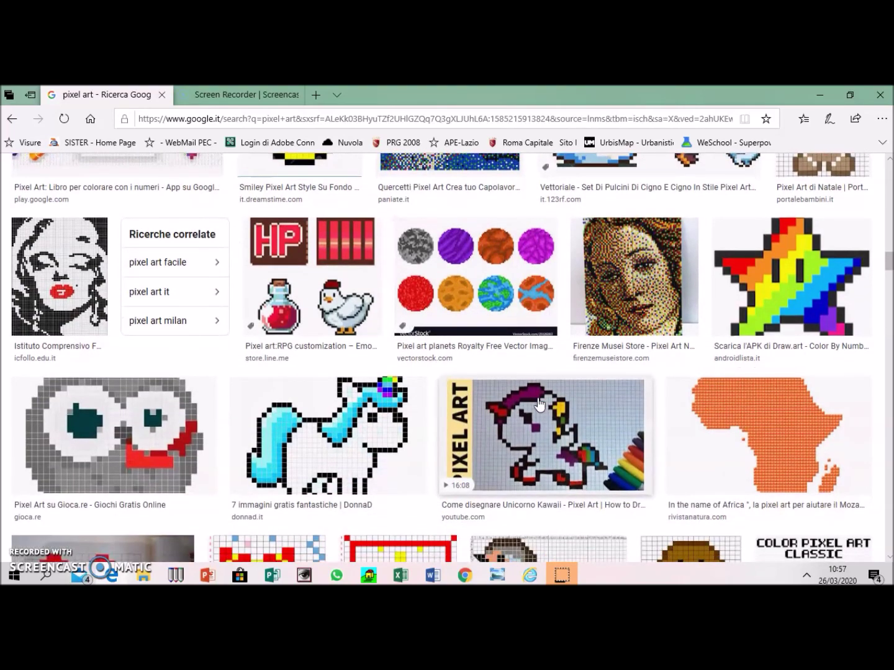
{"action": "scroll", "coordinate": [540, 406], "scroll_direction": "down", "scroll_amount": 1}
{"action": "scroll", "coordinate": [539, 405], "scroll_direction": "down", "scroll_amount": 3}
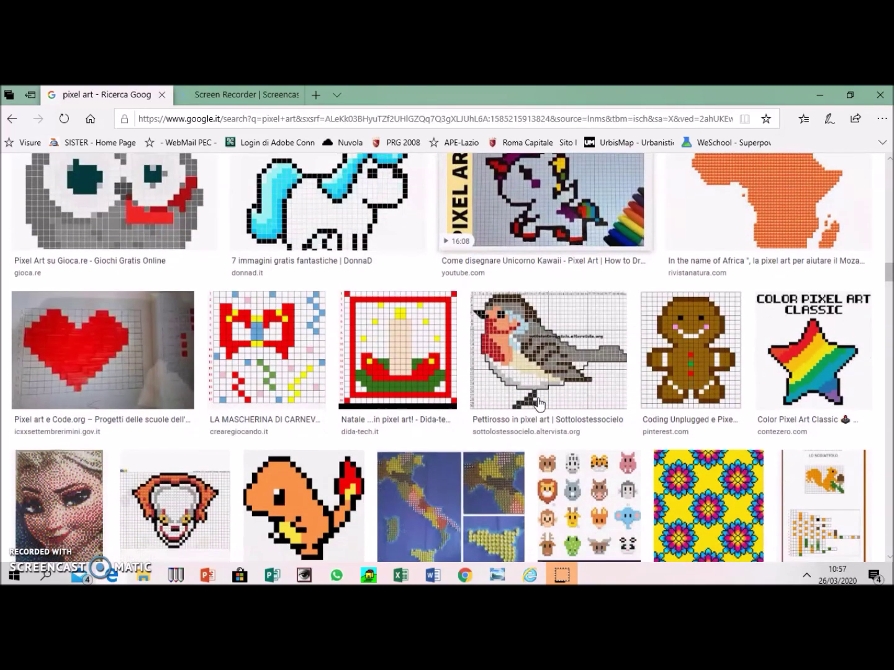
{"action": "scroll", "coordinate": [537, 399], "scroll_direction": "down", "scroll_amount": 1}
{"action": "scroll", "coordinate": [537, 398], "scroll_direction": "down", "scroll_amount": 5}
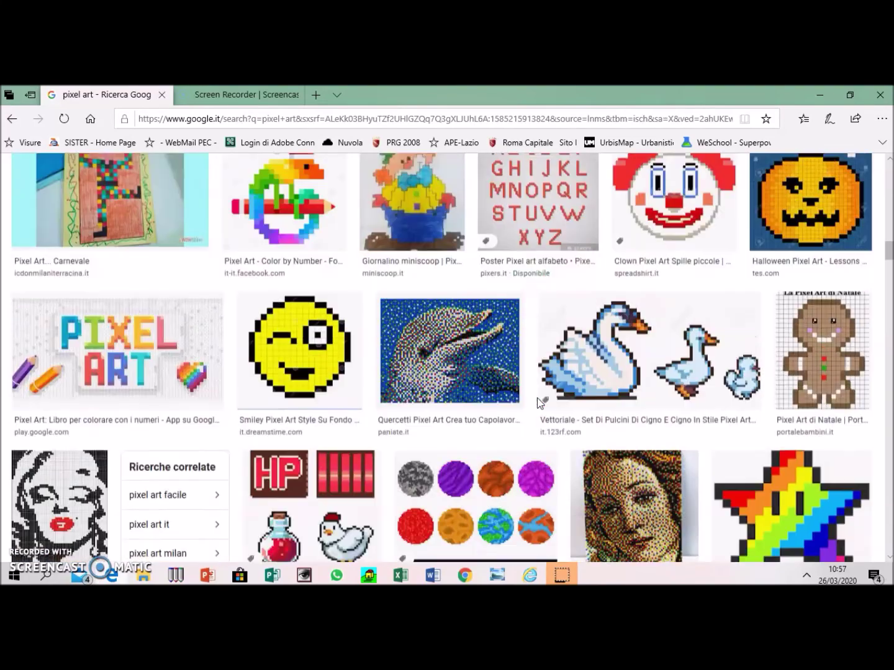
{"action": "scroll", "coordinate": [214, 355], "scroll_direction": "up", "scroll_amount": 4}
{"action": "scroll", "coordinate": [215, 354], "scroll_direction": "up", "scroll_amount": 3}
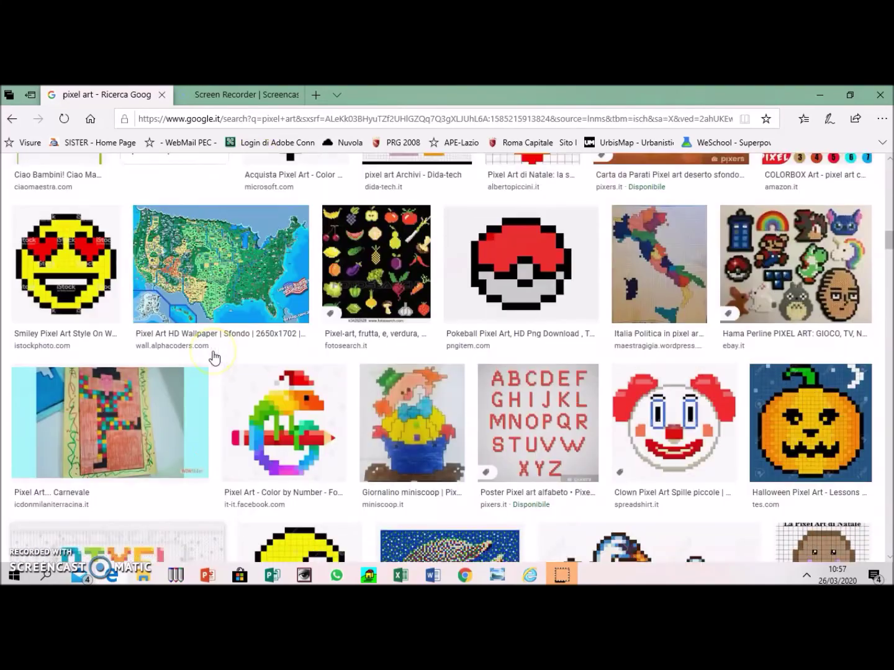
{"action": "scroll", "coordinate": [213, 356], "scroll_direction": "up", "scroll_amount": 3}
{"action": "scroll", "coordinate": [214, 356], "scroll_direction": "up", "scroll_amount": 2}
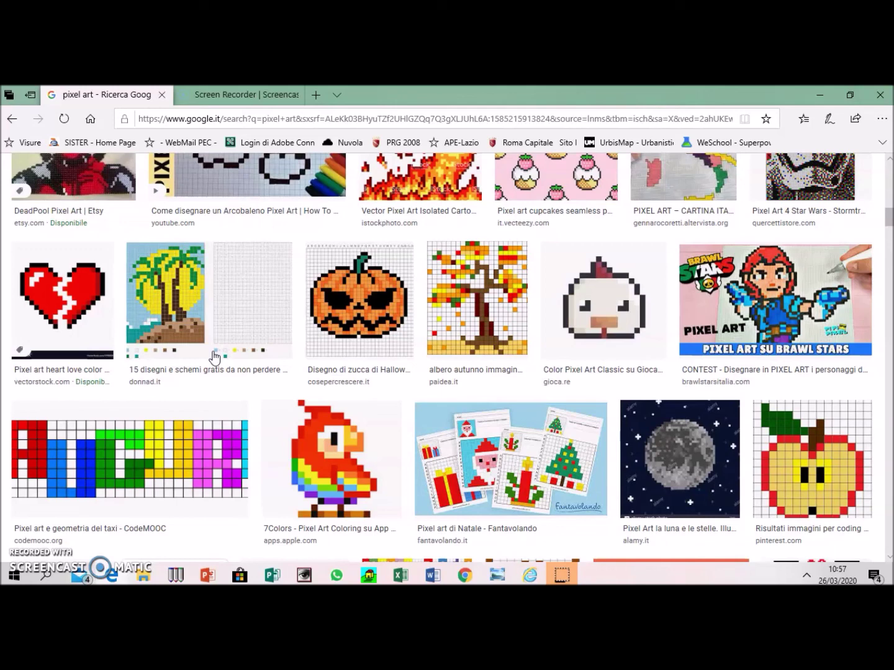
{"action": "scroll", "coordinate": [260, 369], "scroll_direction": "up", "scroll_amount": 2}
{"action": "scroll", "coordinate": [260, 369], "scroll_direction": "up", "scroll_amount": 2}
{"action": "scroll", "coordinate": [265, 369], "scroll_direction": "up", "scroll_amount": 2}
{"action": "scroll", "coordinate": [266, 368], "scroll_direction": "up", "scroll_amount": 4}
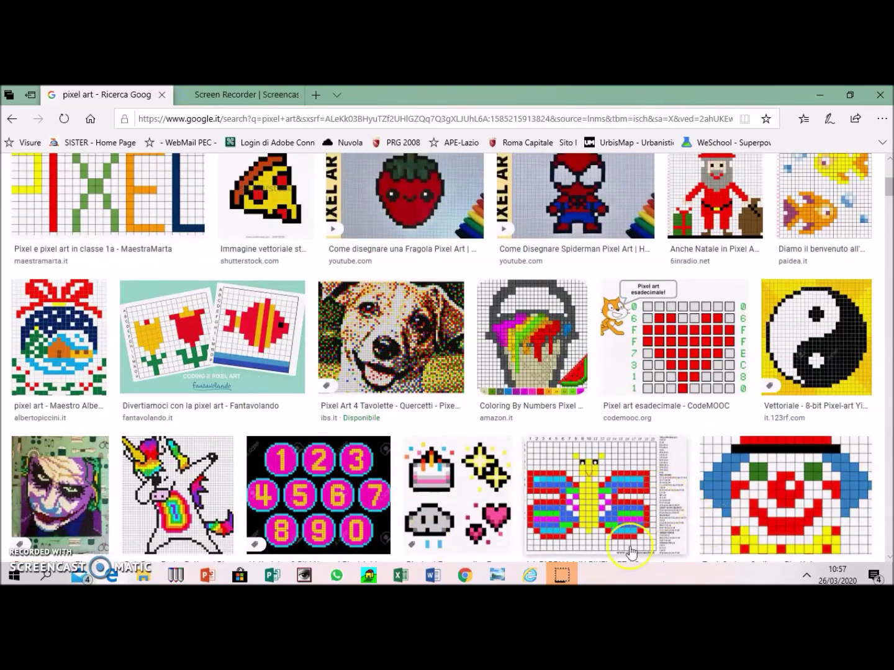
{"action": "left_click", "coordinate": [361, 515]}
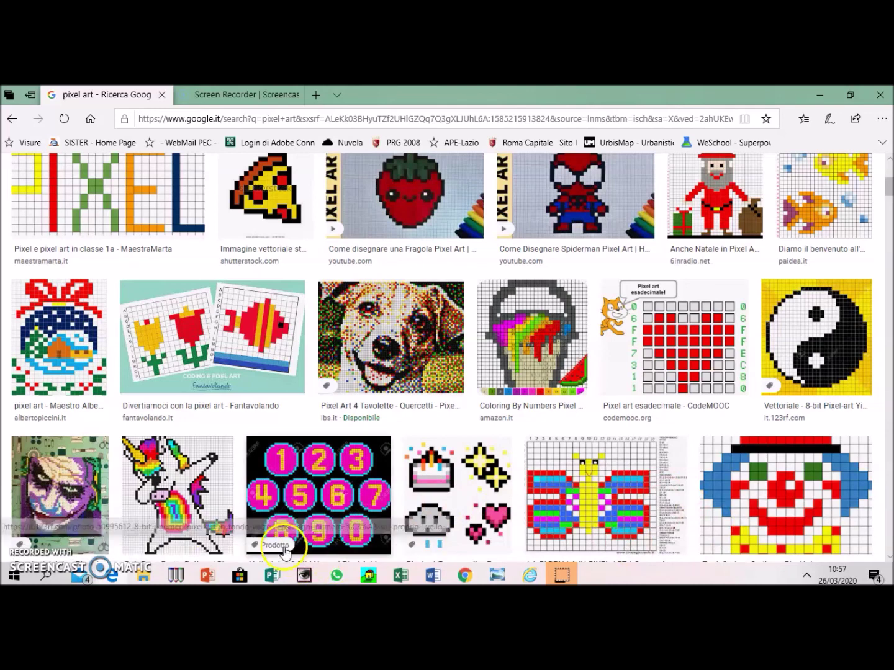
{"action": "left_click", "coordinate": [423, 576]}
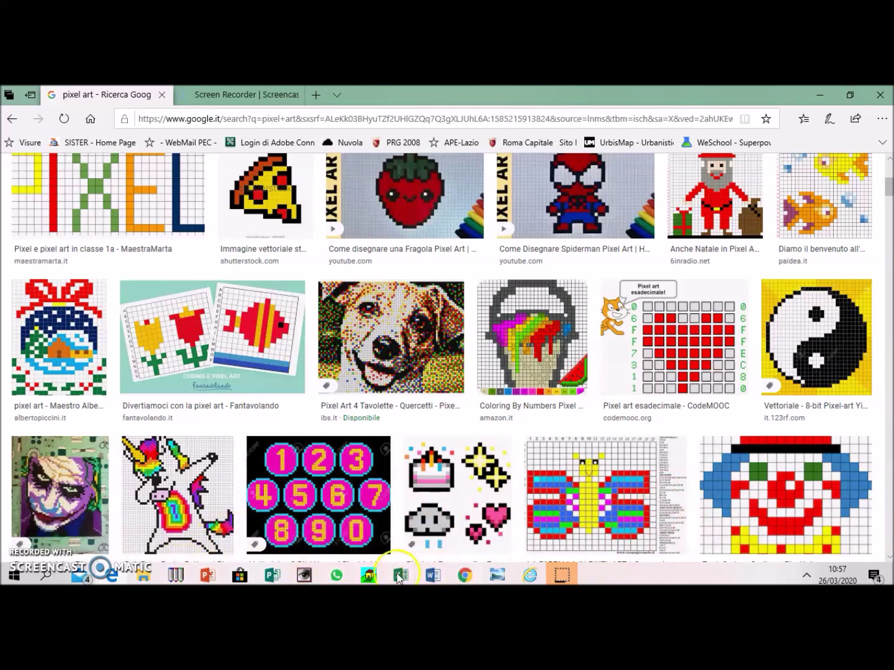
{"action": "left_click", "coordinate": [366, 531]}
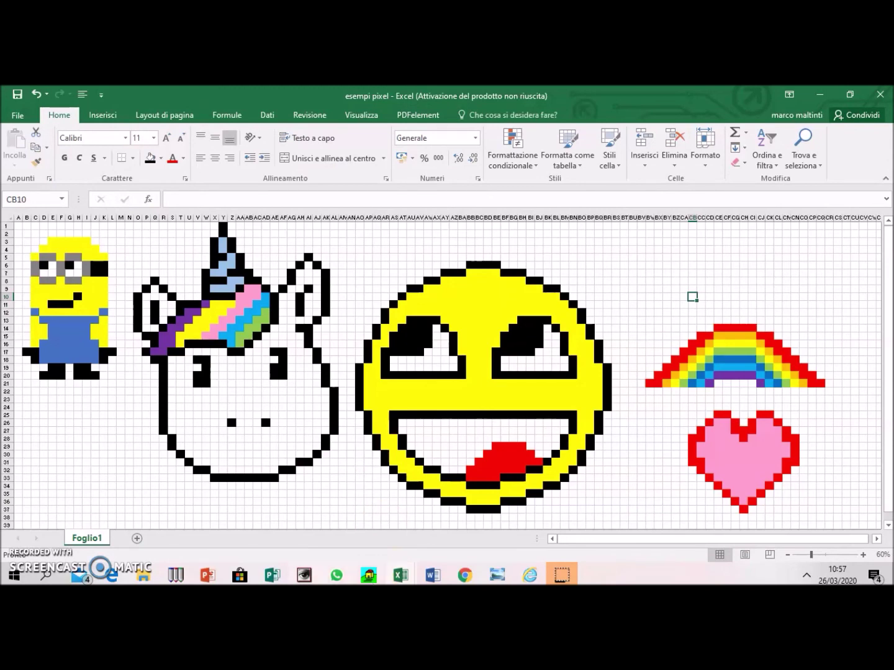
Bring the esempi pixel workbook forward in Excel and open its File tab.
{"action": "left_click", "coordinate": [2, 176]}
{"action": "left_click", "coordinate": [18, 117]}
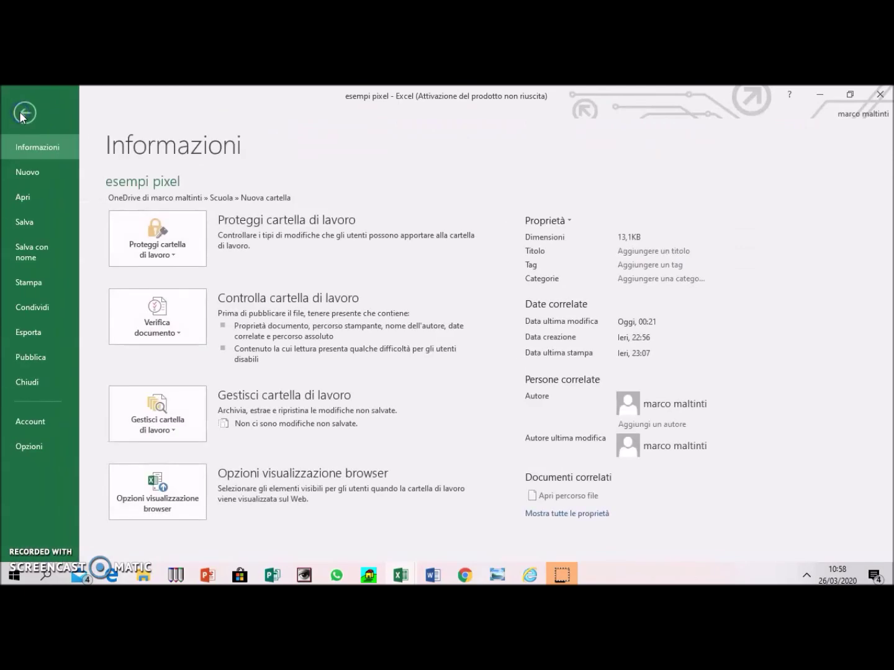
View the Informazioni and Salva con nome pages, then go back to the sample-drawings sheet.
{"action": "left_click", "coordinate": [39, 265]}
{"action": "left_click", "coordinate": [35, 258]}
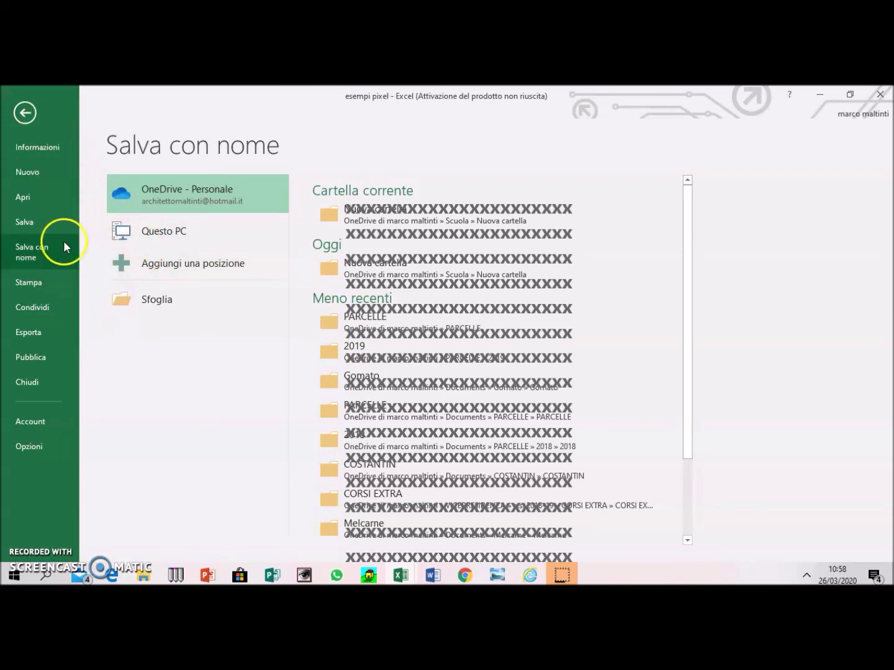
{"action": "mouse_move", "coordinate": [400, 575]}
{"action": "left_click", "coordinate": [26, 113]}
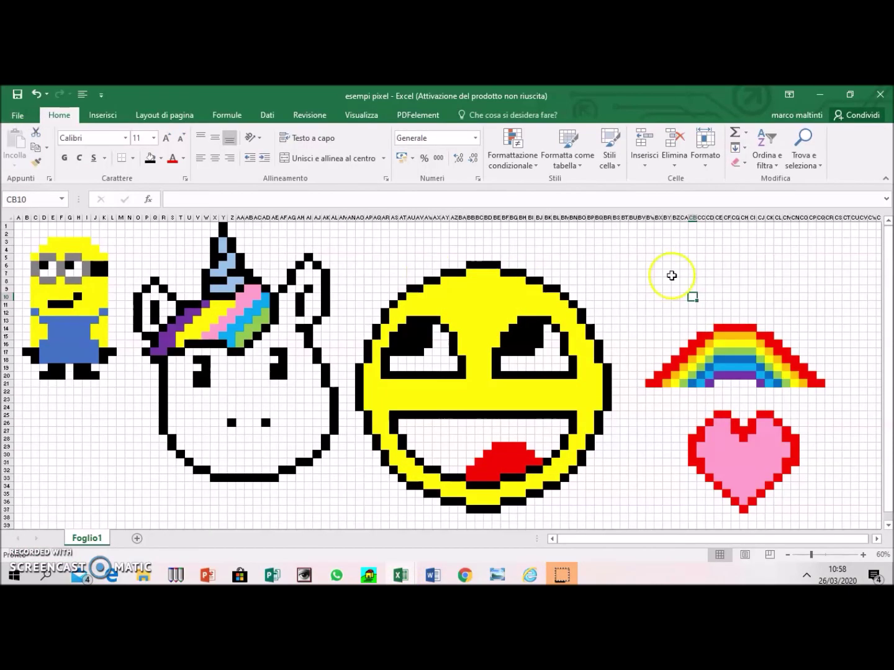